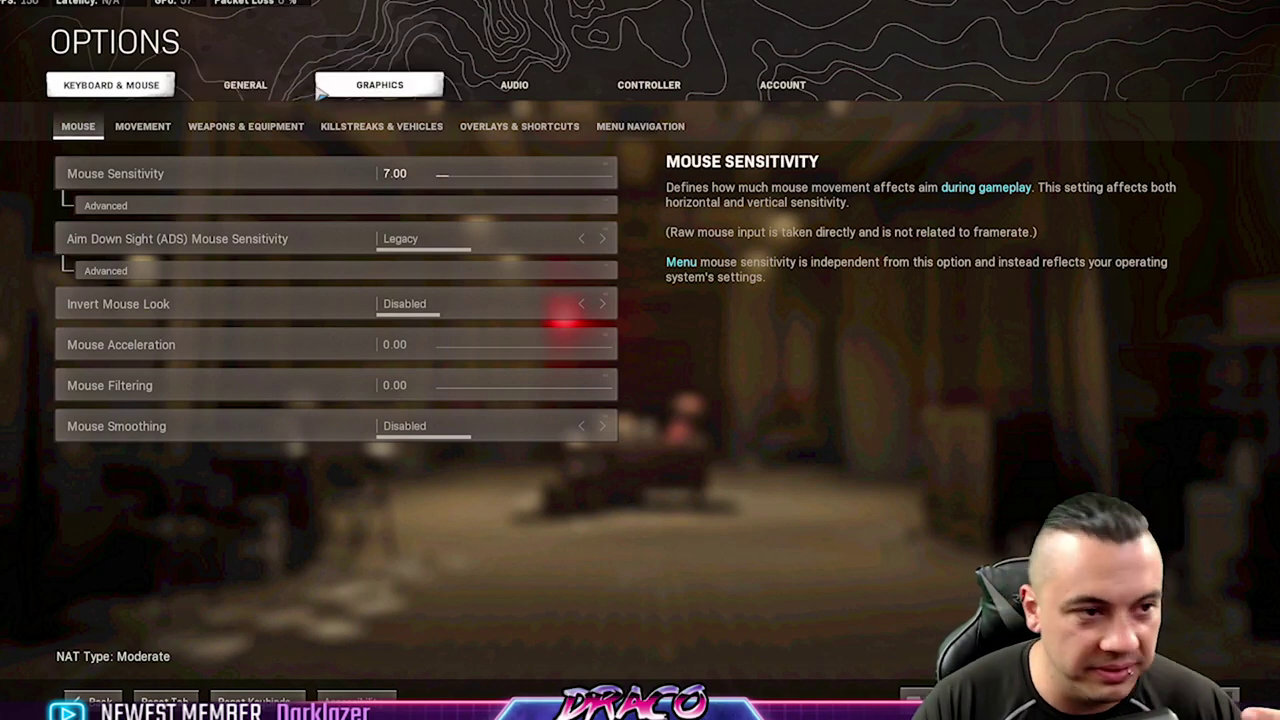
left_click(357, 91)
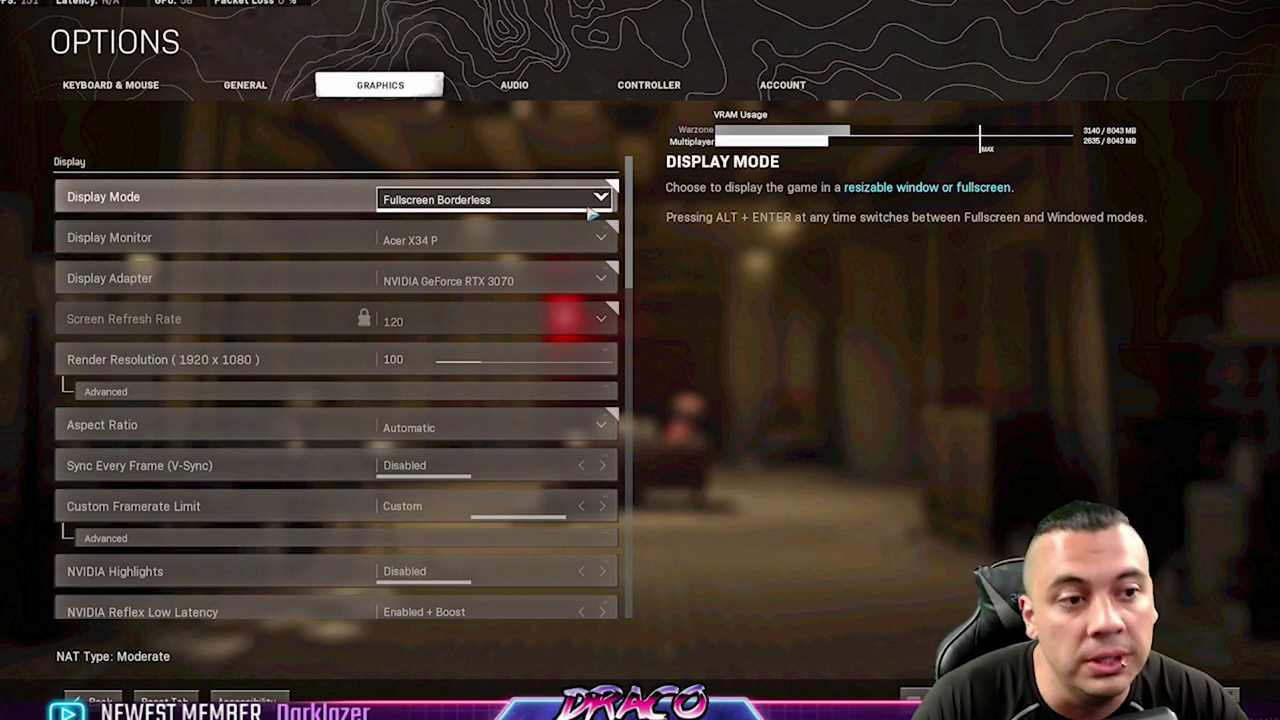
left_click(594, 210)
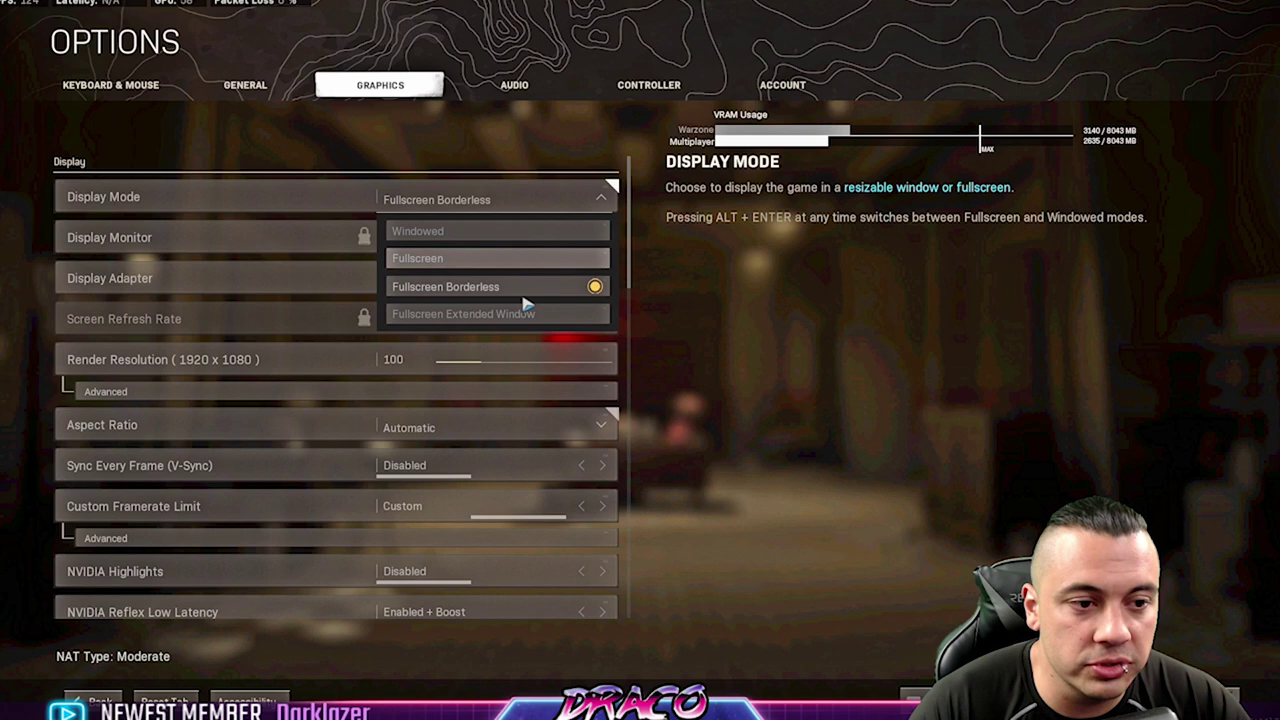
left_click(556, 128)
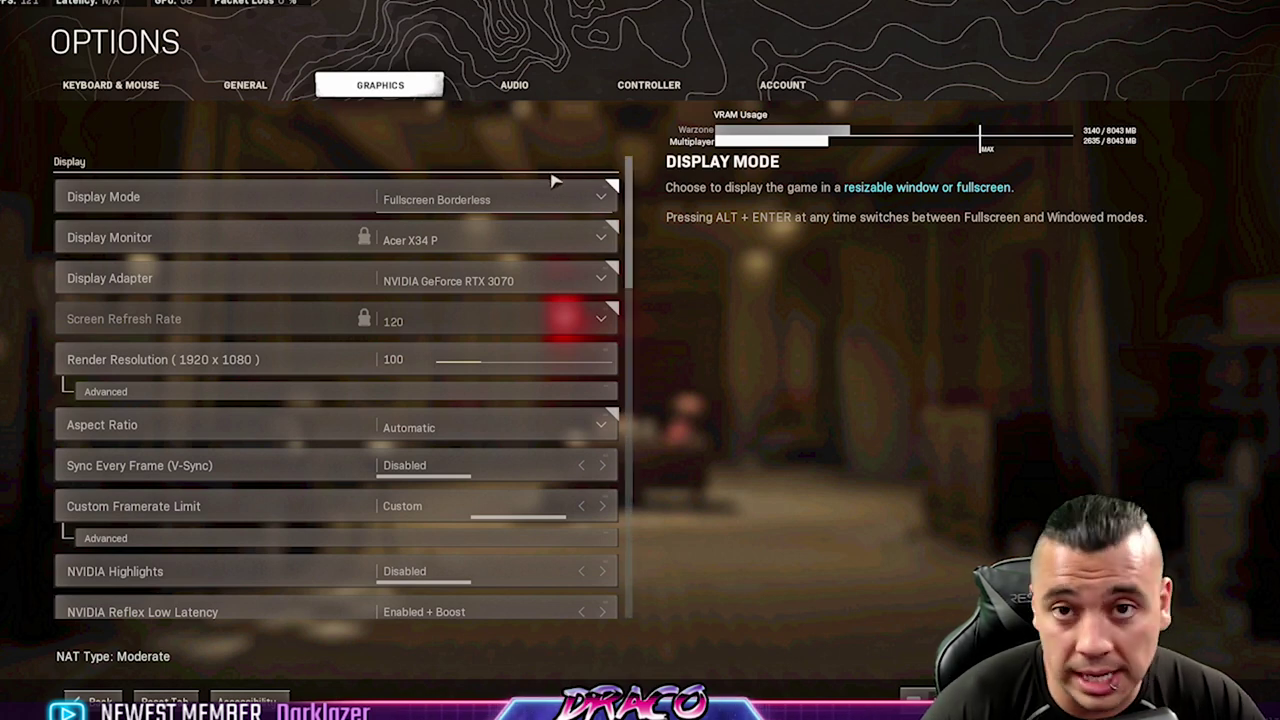
Step: Expand Render Resolution's advanced options to show Display Resolution locked at 1920x1080
mouse_move(133, 345)
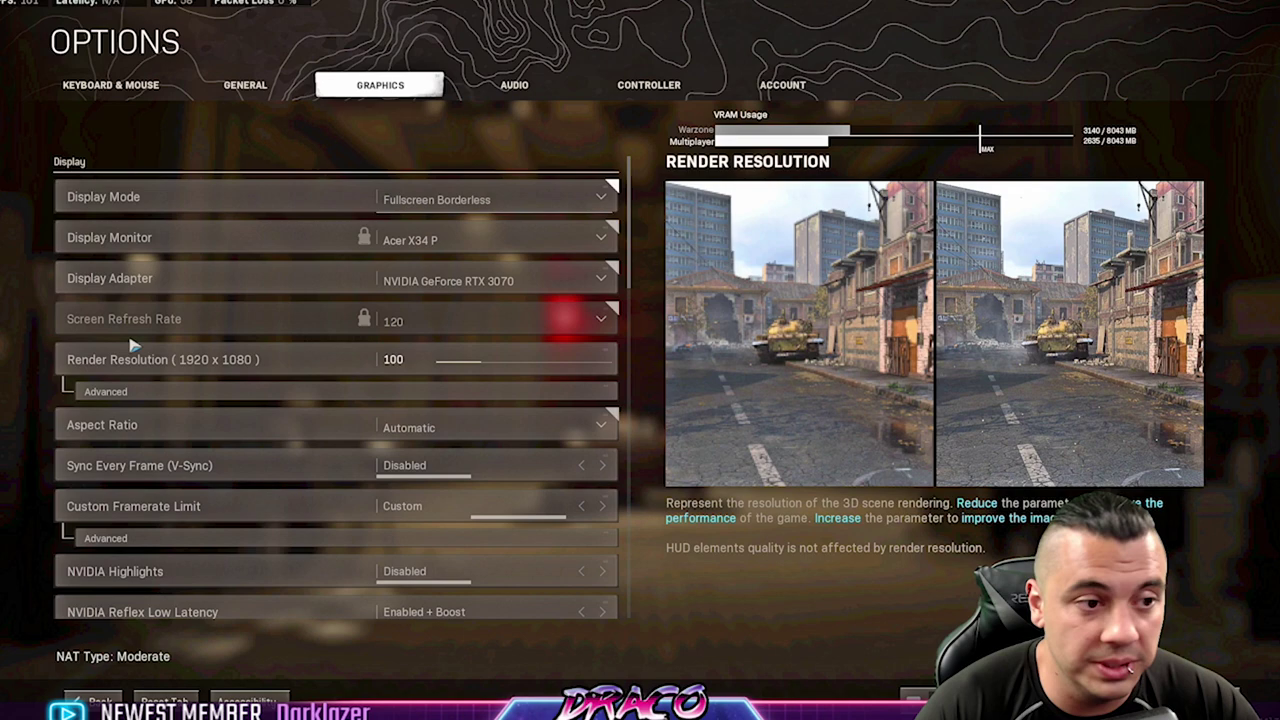
mouse_move(483, 264)
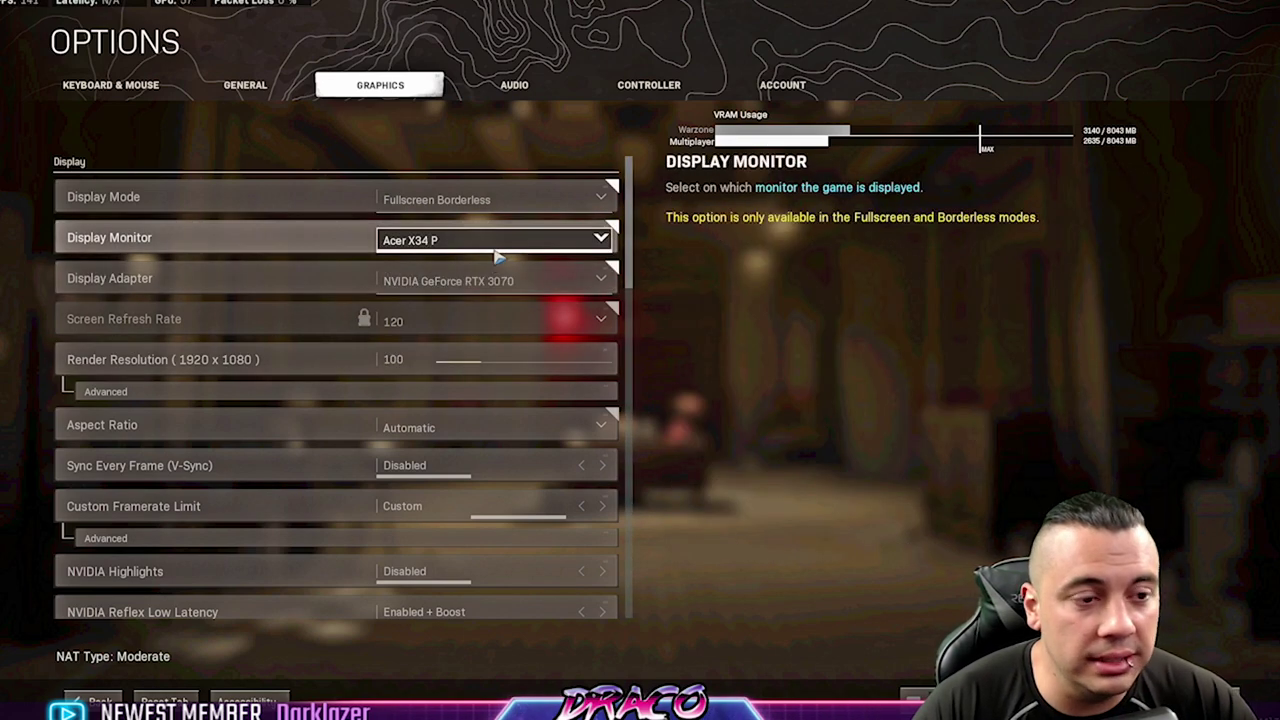
mouse_move(538, 337)
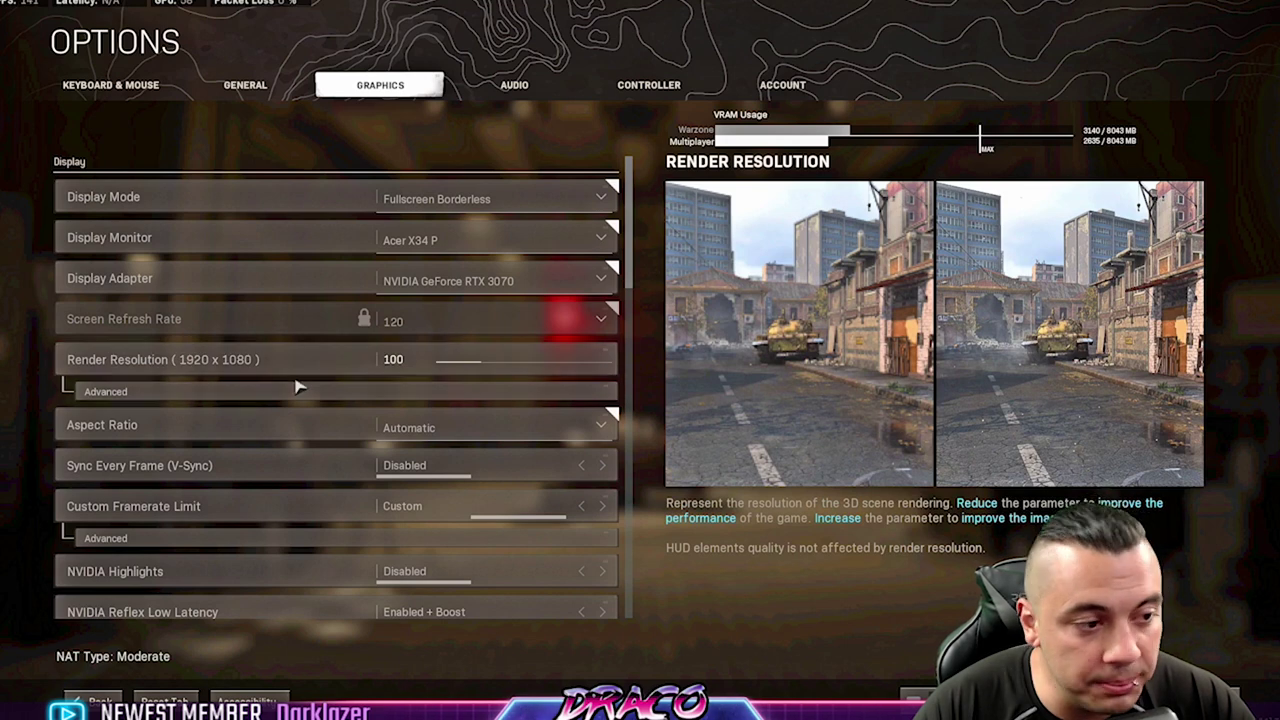
left_click(300, 391)
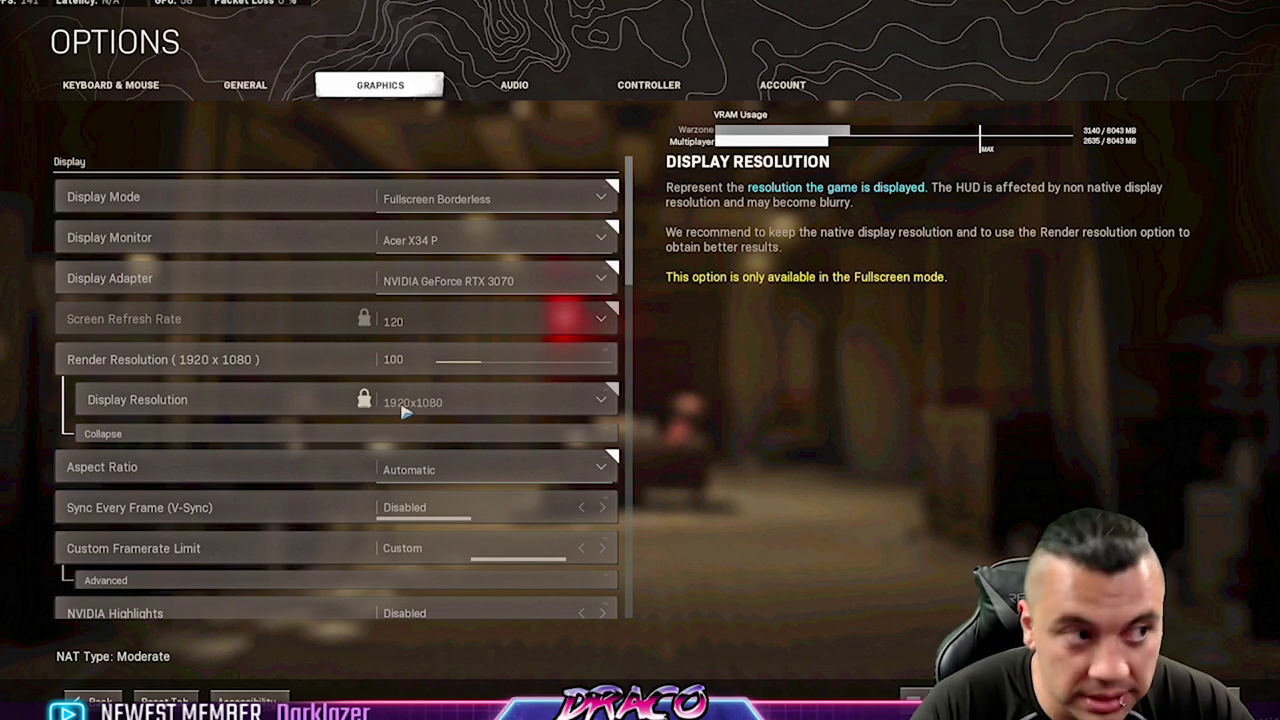
Step: Scroll the Graphics list down to the Aspect Ratio, V-Sync and Custom Framerate Limit rows
scroll(420, 424, "down", 3)
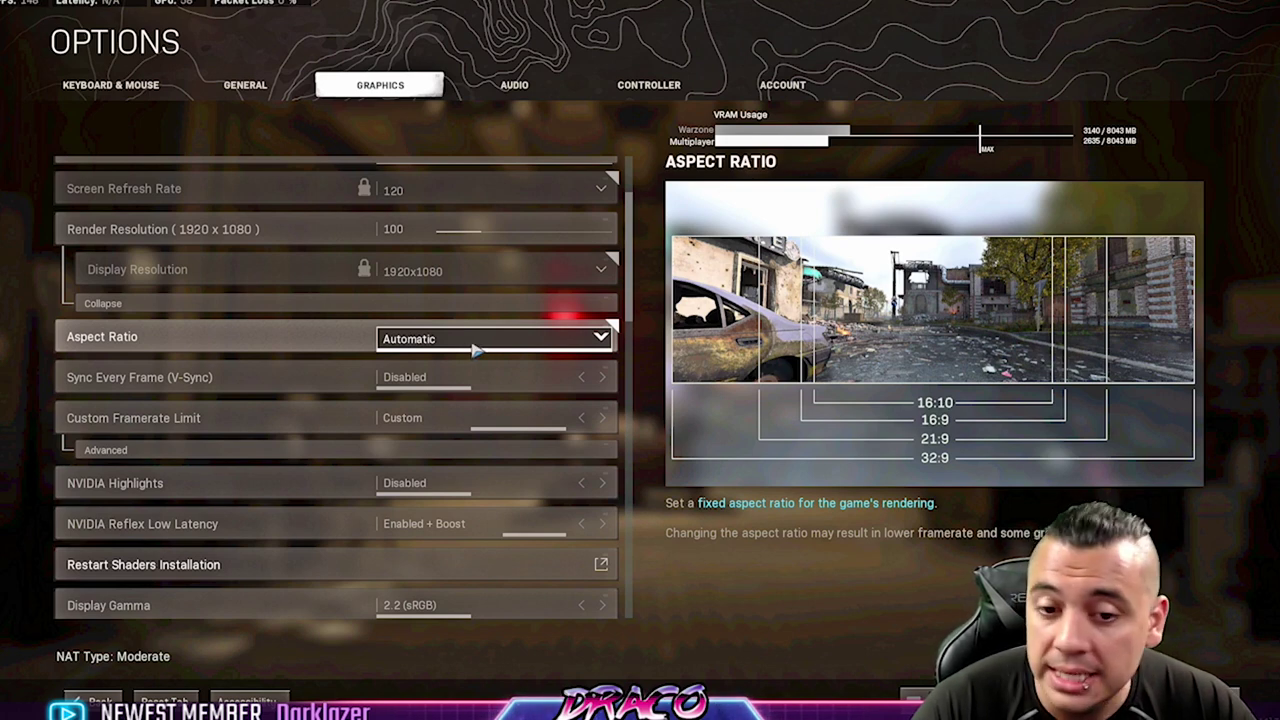
scroll(482, 355, "down", 1)
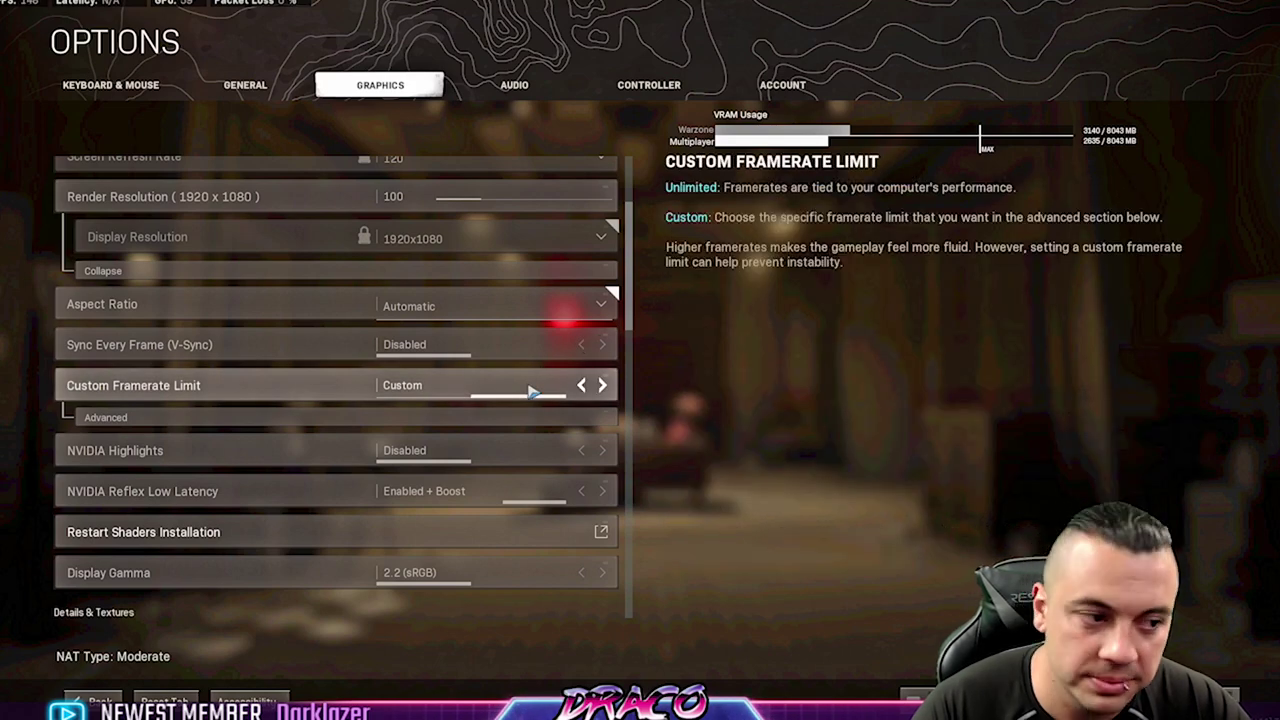
scroll(500, 375, "down", 2)
Step: Expand Custom Framerate Limit to show Gameplay, Menu and Out of Focus limits at 240.00
left_click(440, 319)
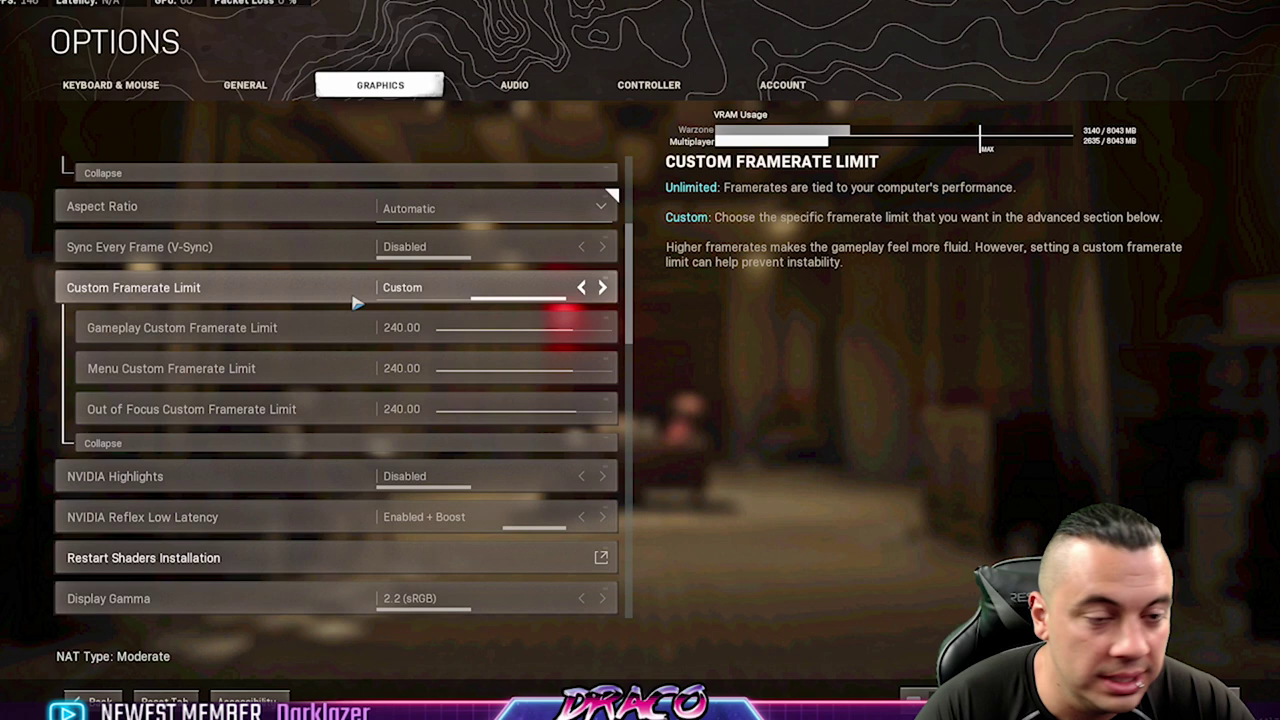
Step: Scroll the Graphics list past Display Gamma 2.2 (sRGB) to Details & Textures
scroll(385, 350, "down", 2)
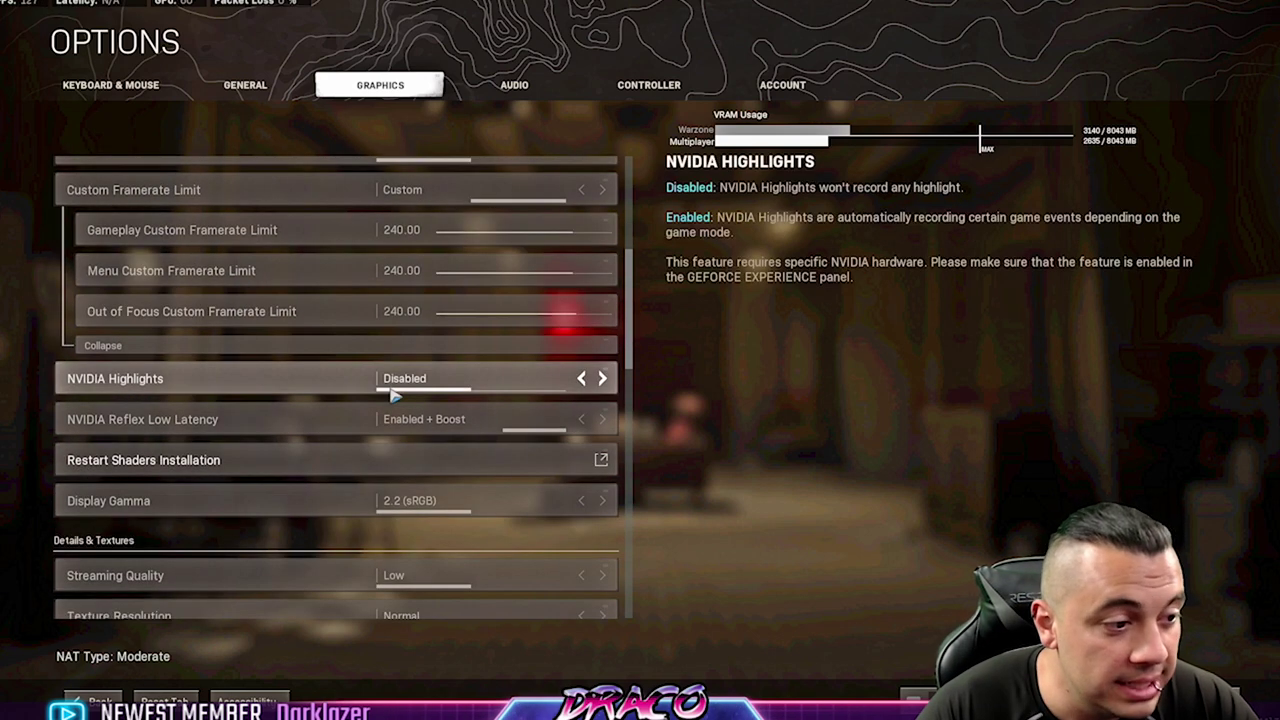
scroll(533, 393, "down", 2)
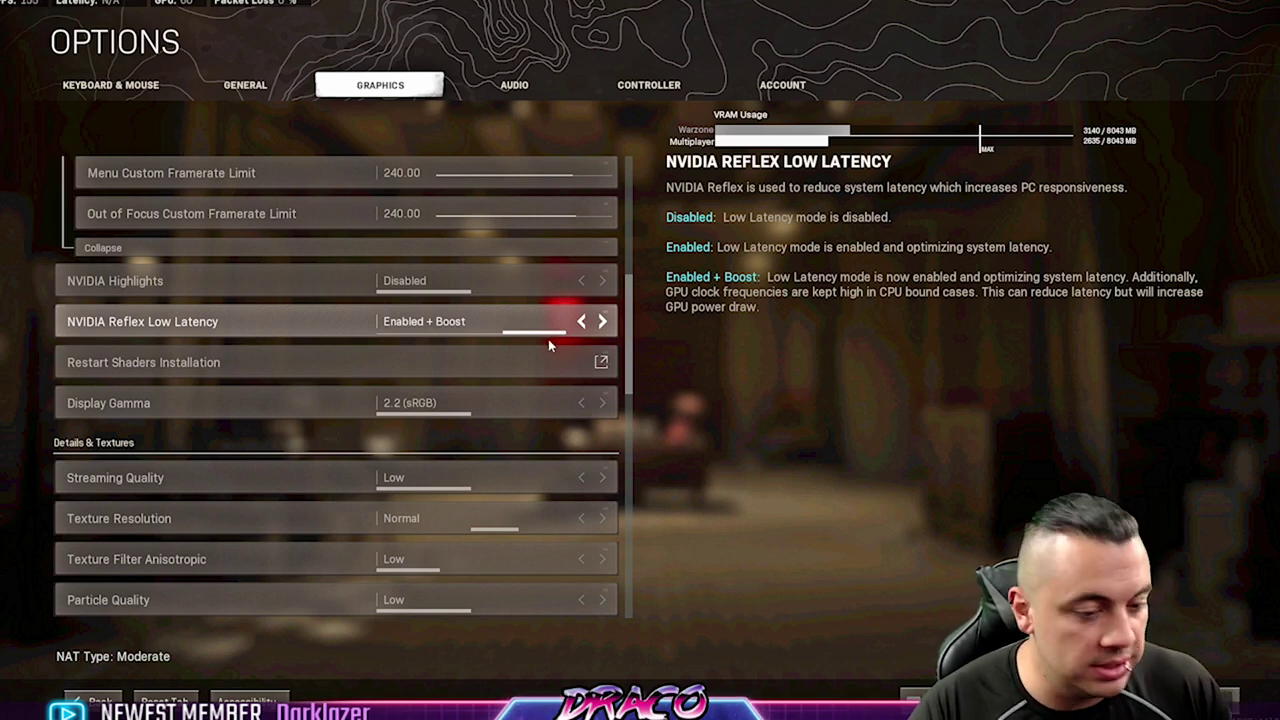
Step: Launch Task Manager from the taskbar and jump to the Call of Duty process details
key("super")
right_click(630, 705)
left_click(709, 663)
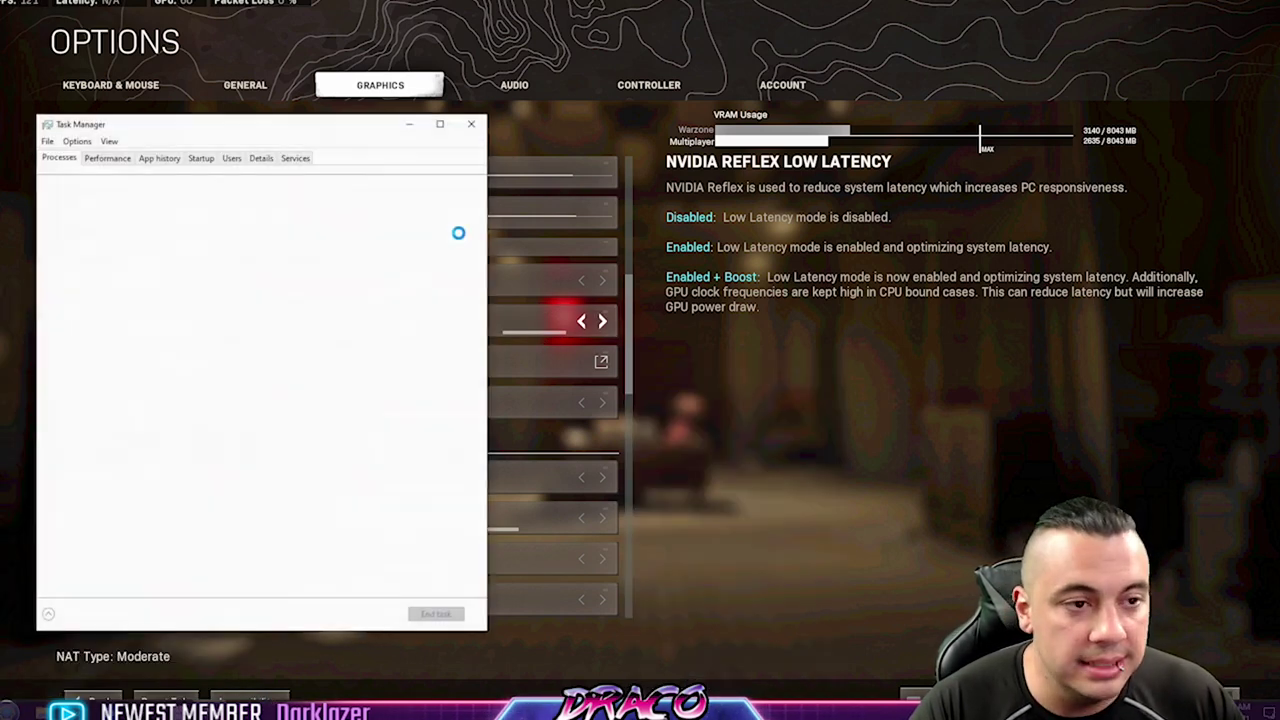
right_click(130, 220)
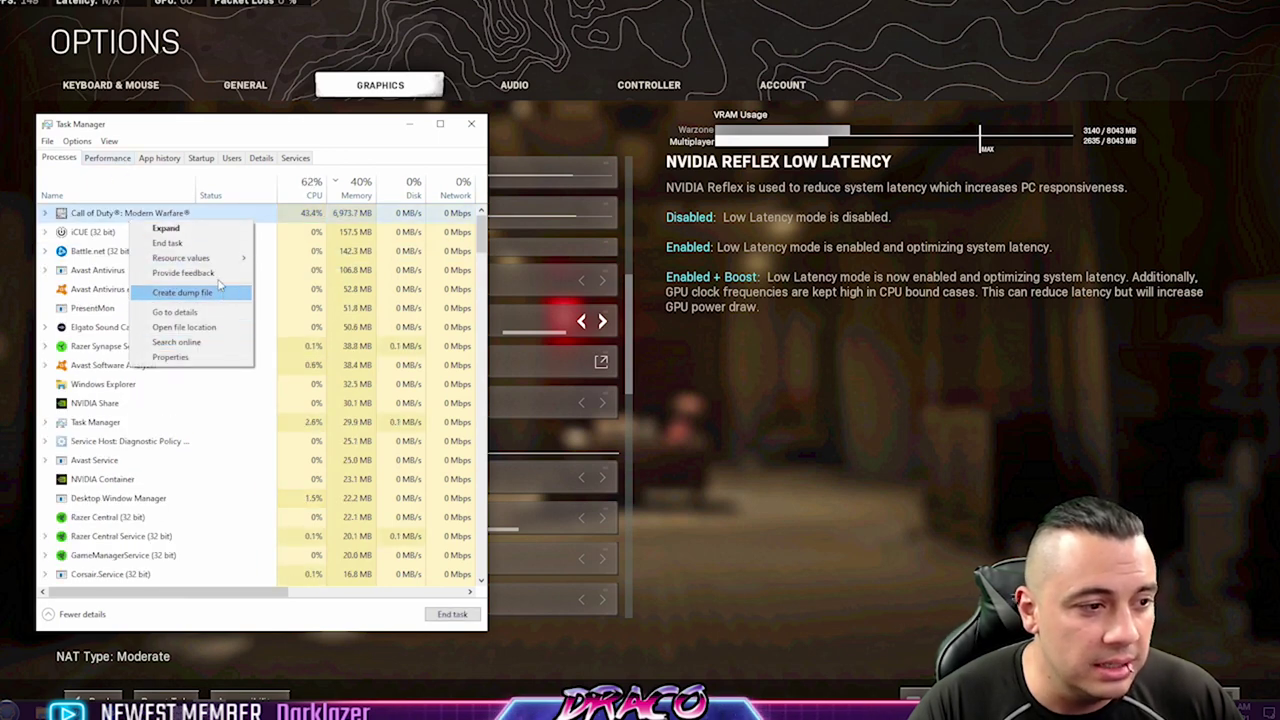
left_click(175, 312)
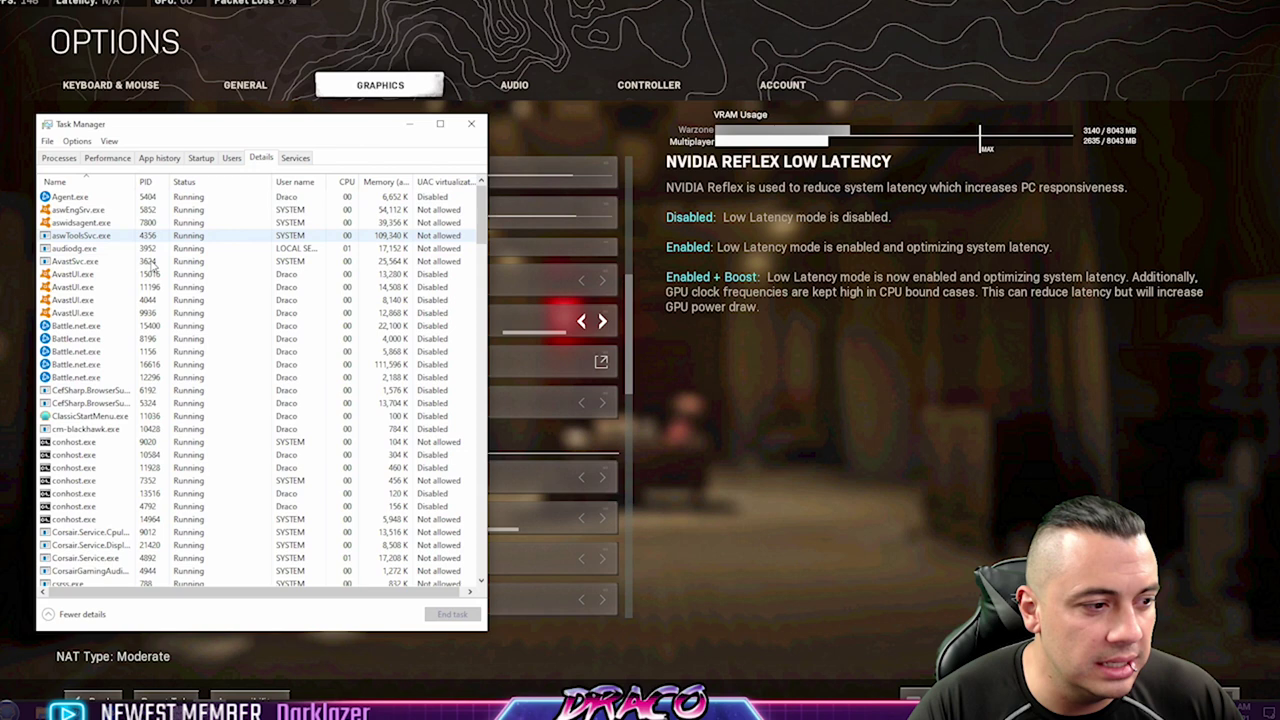
Step: Sort by memory, set ModernWarfare.exe to High priority, and close Task Manager
scroll(146, 470, "down", 10)
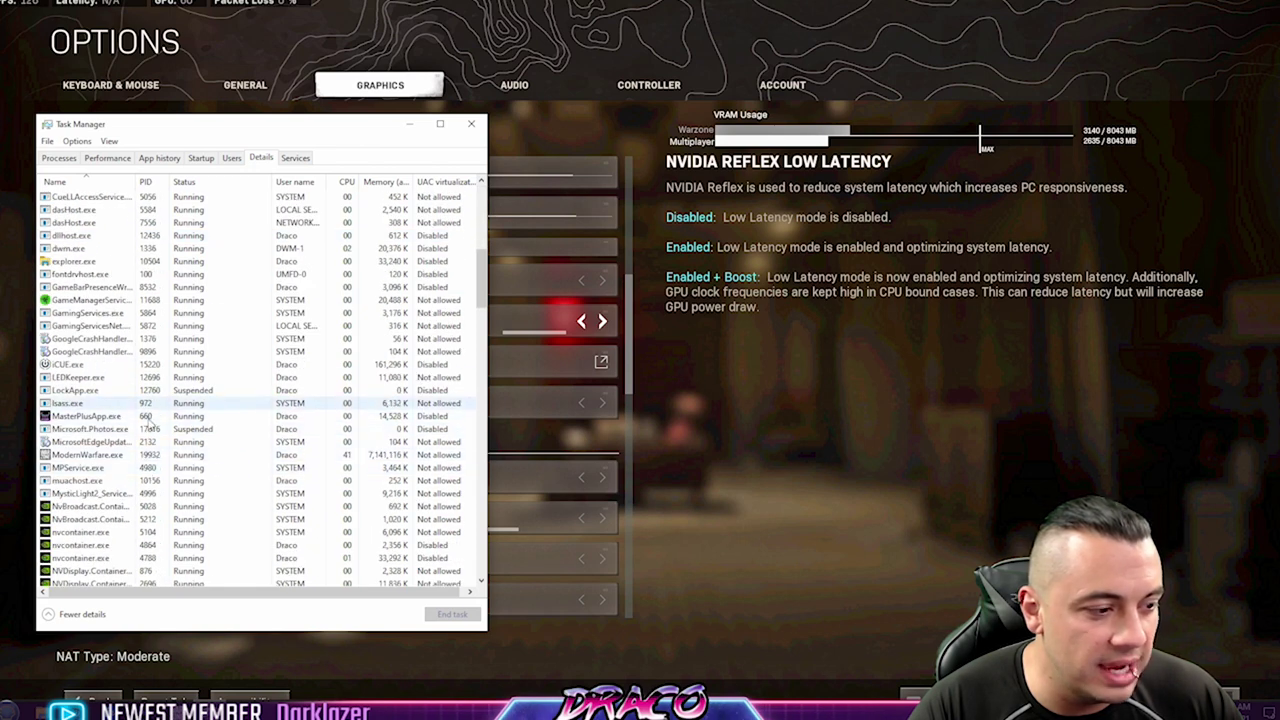
scroll(148, 422, "up", 9)
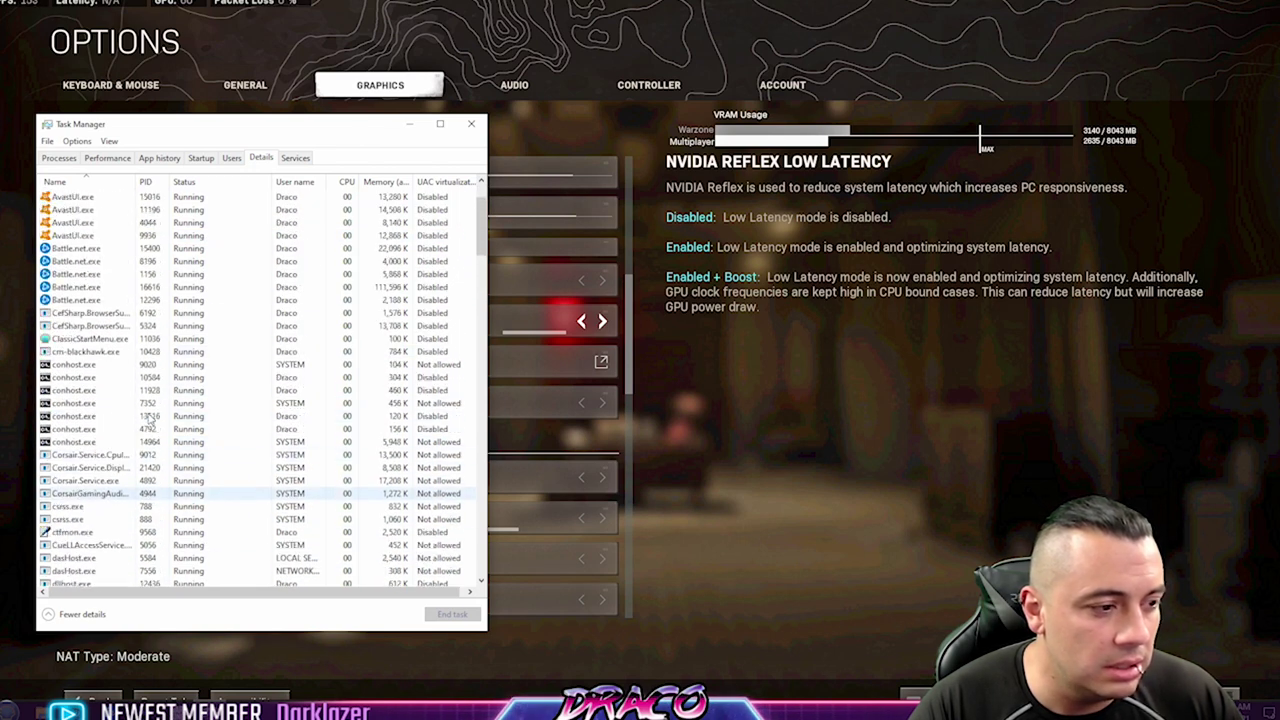
scroll(148, 420, "down", 3)
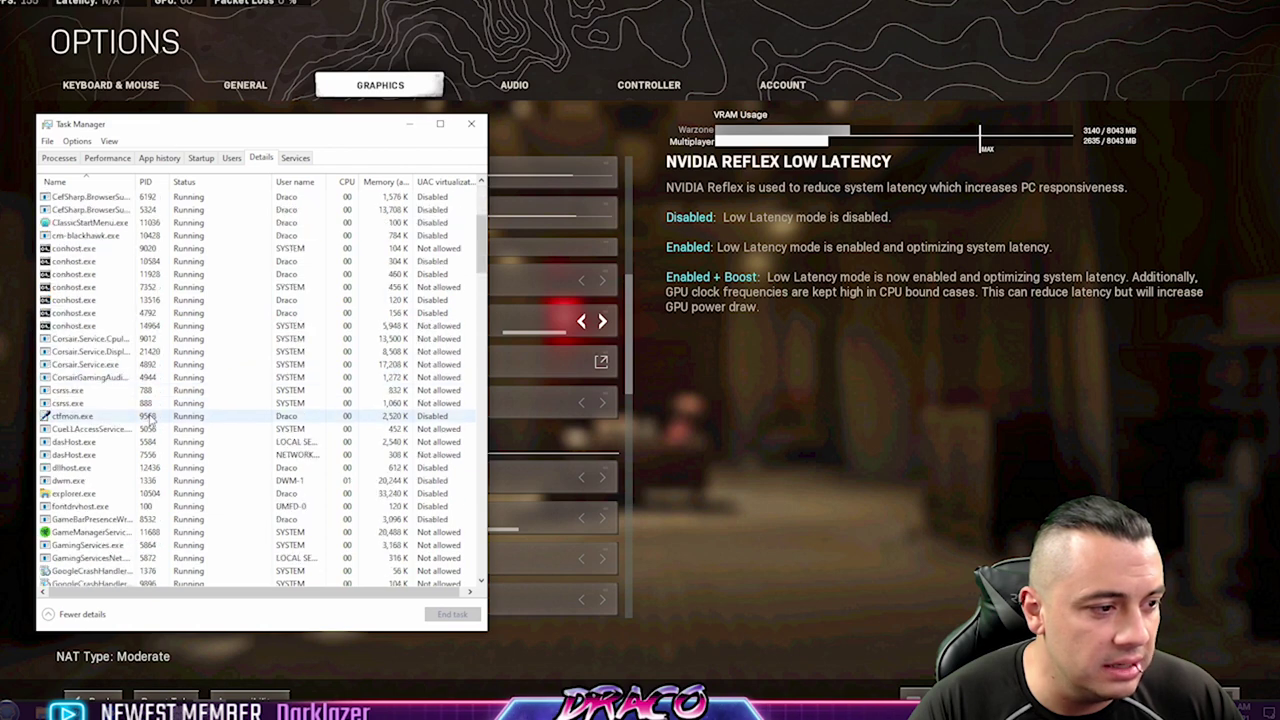
scroll(148, 420, "down", 5)
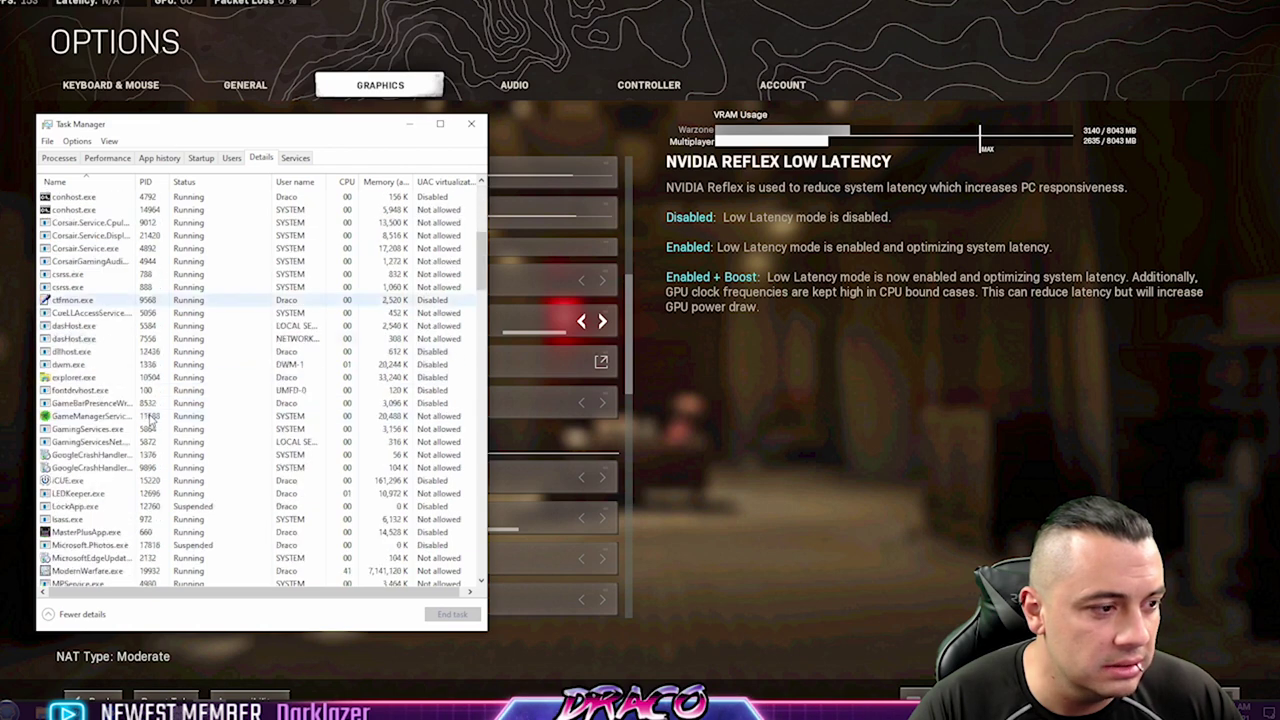
left_click(382, 182)
right_click(100, 197)
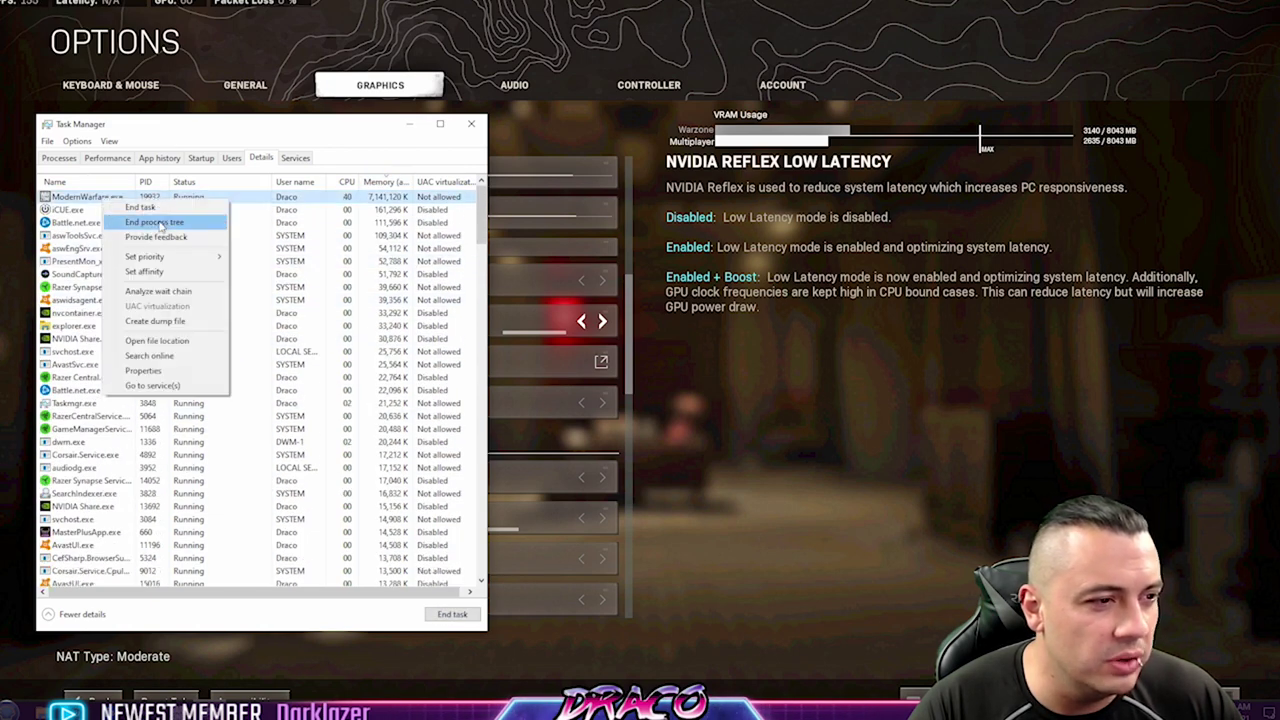
mouse_move(150, 257)
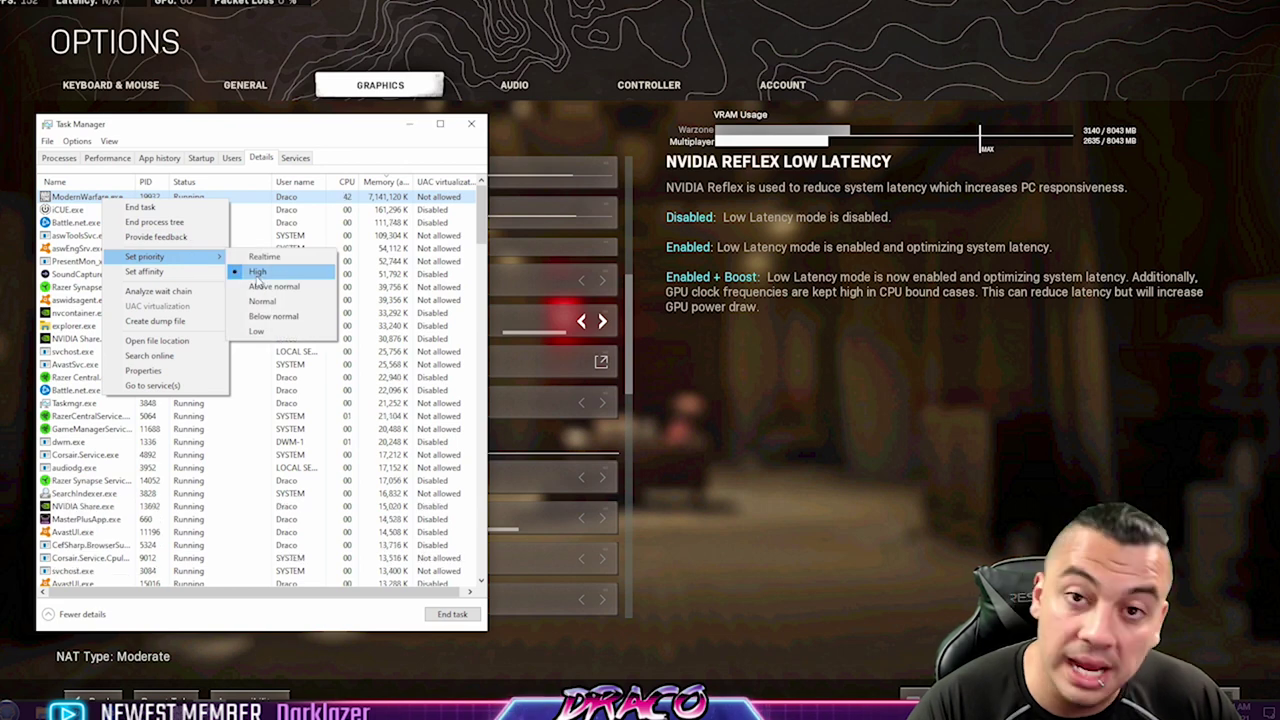
left_click(471, 123)
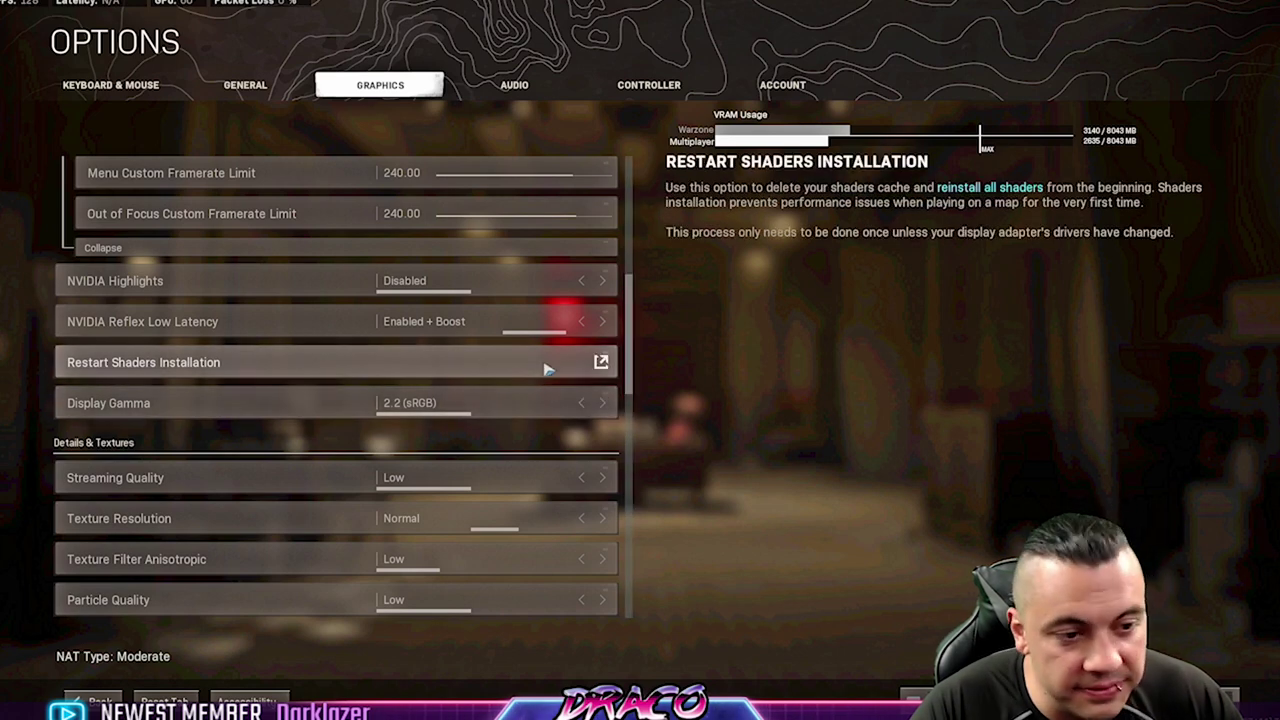
key("alt+z")
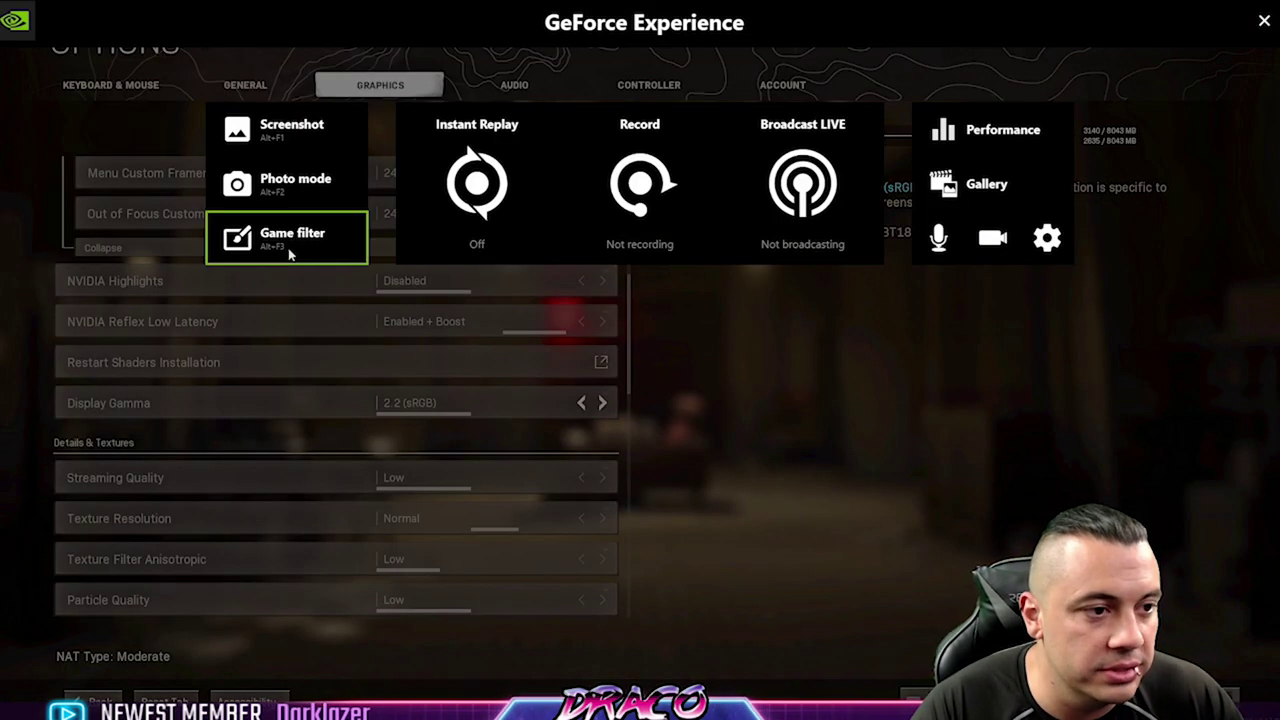
left_click(289, 250)
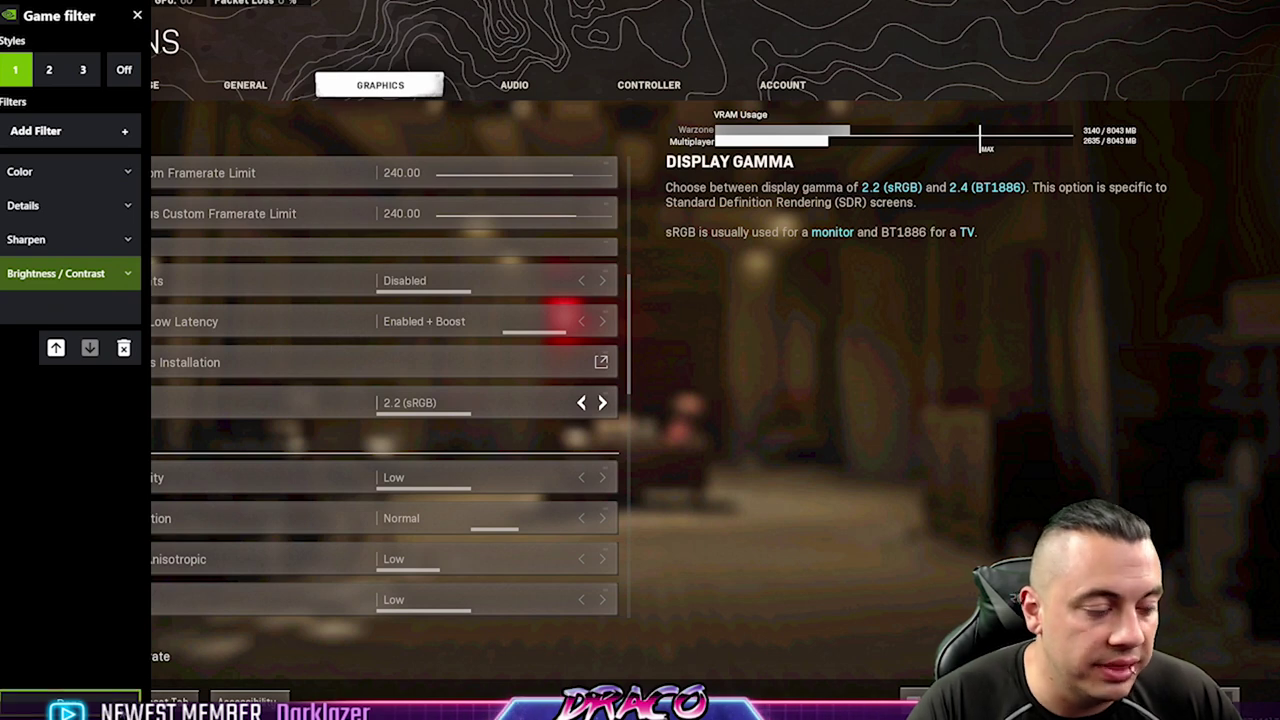
key("Escape")
key("Escape")
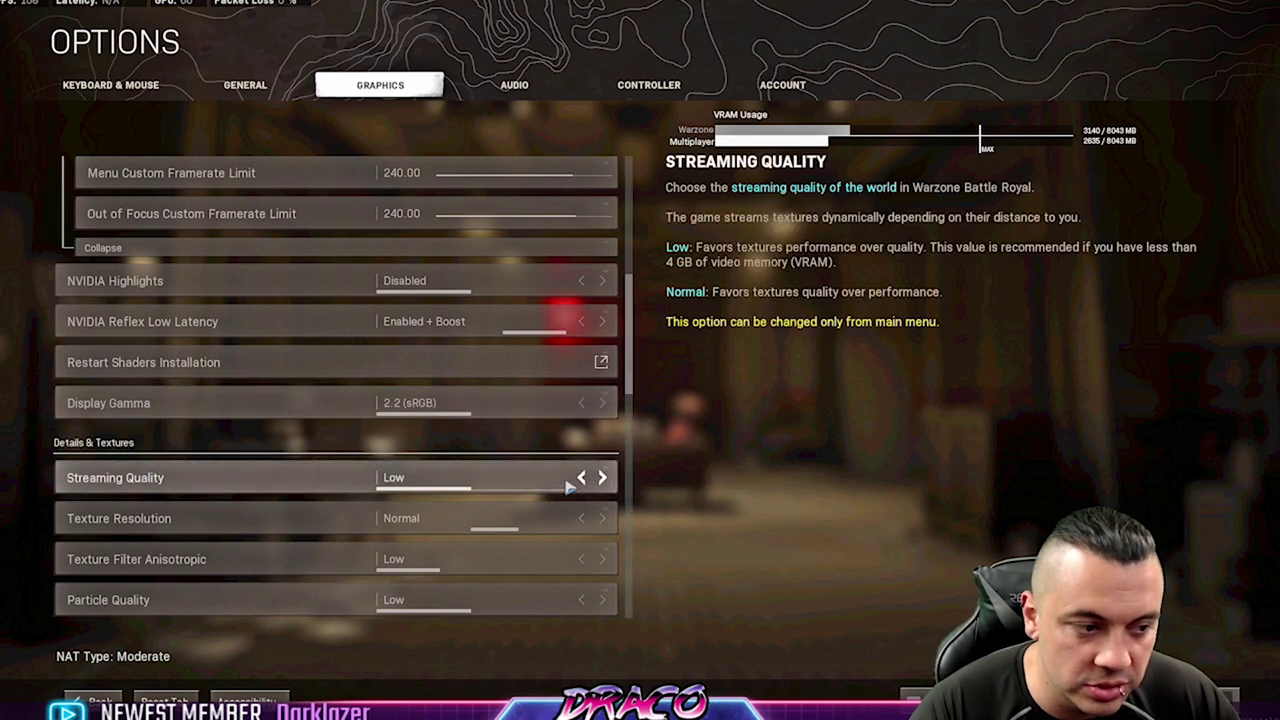
scroll(515, 474, "down", 2)
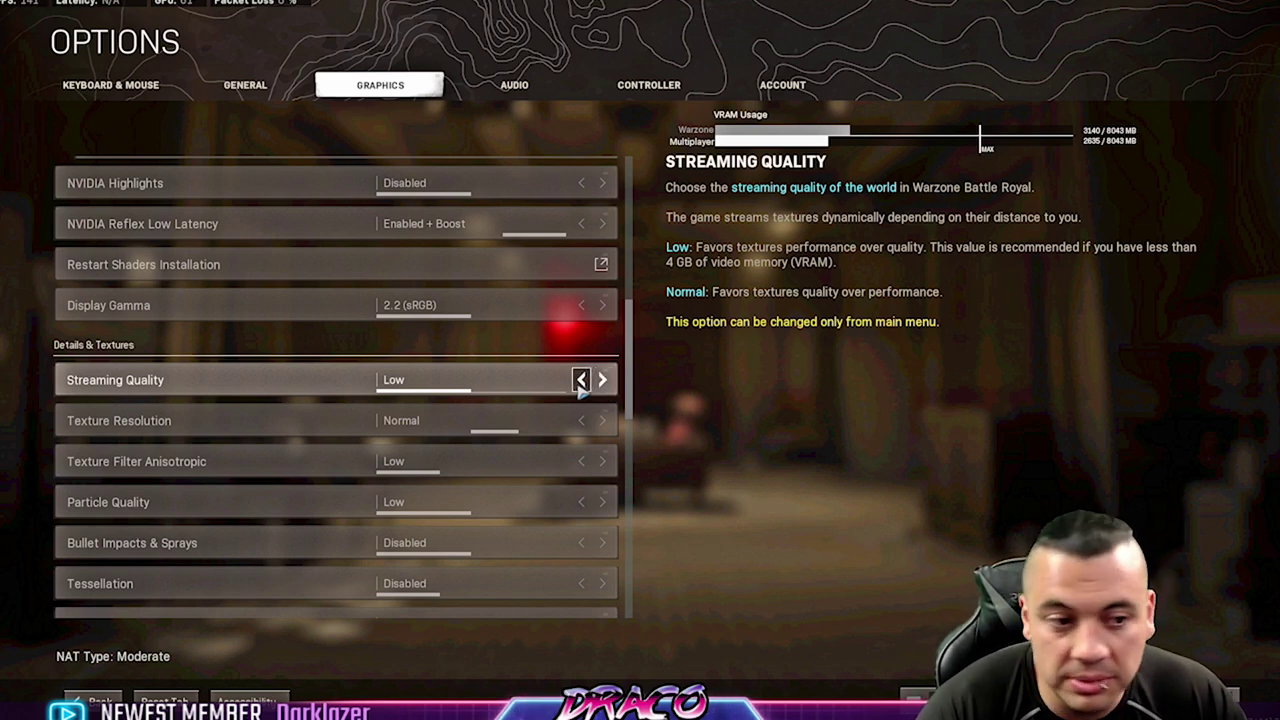
scroll(572, 405, "down", 1)
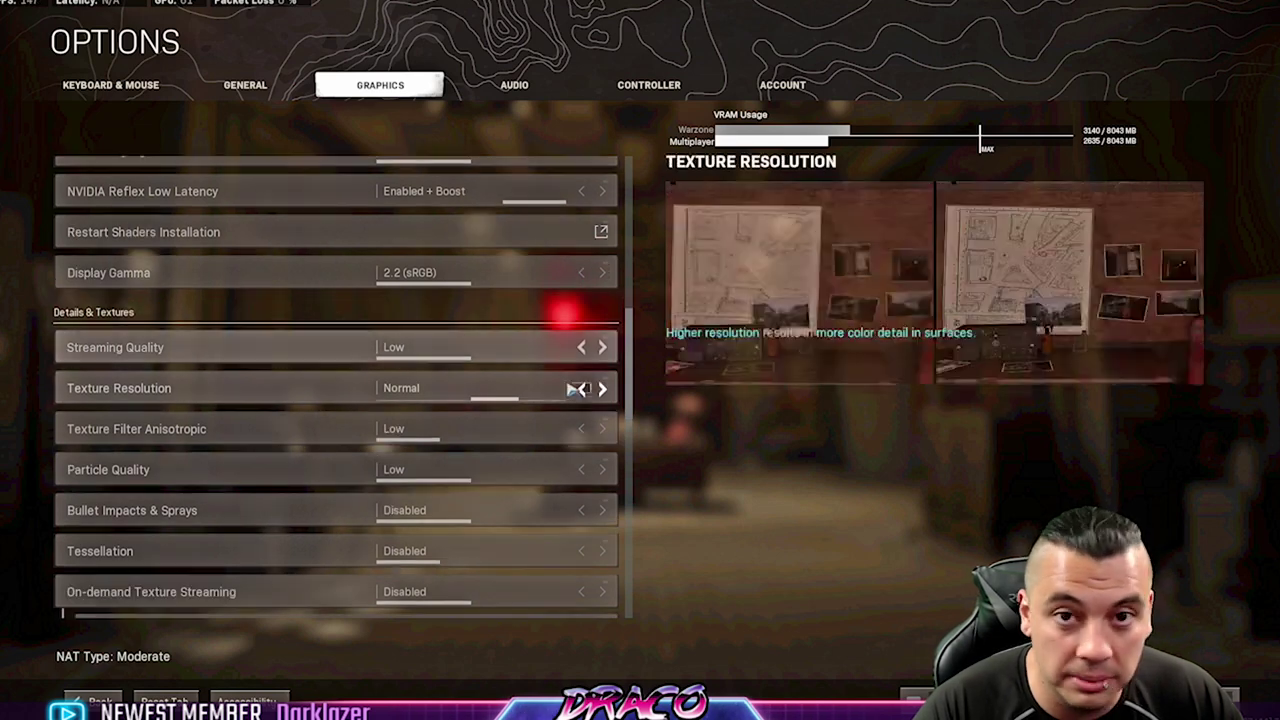
scroll(567, 405, "down", 1)
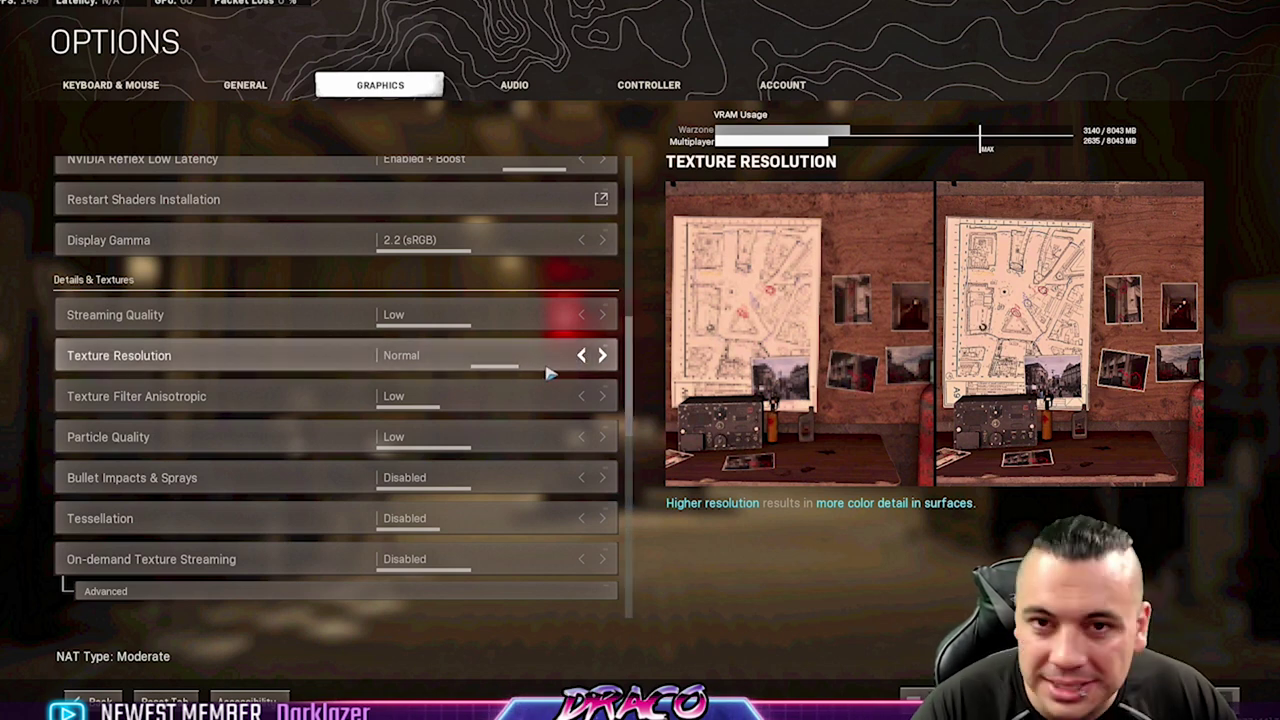
scroll(530, 378, "down", 1)
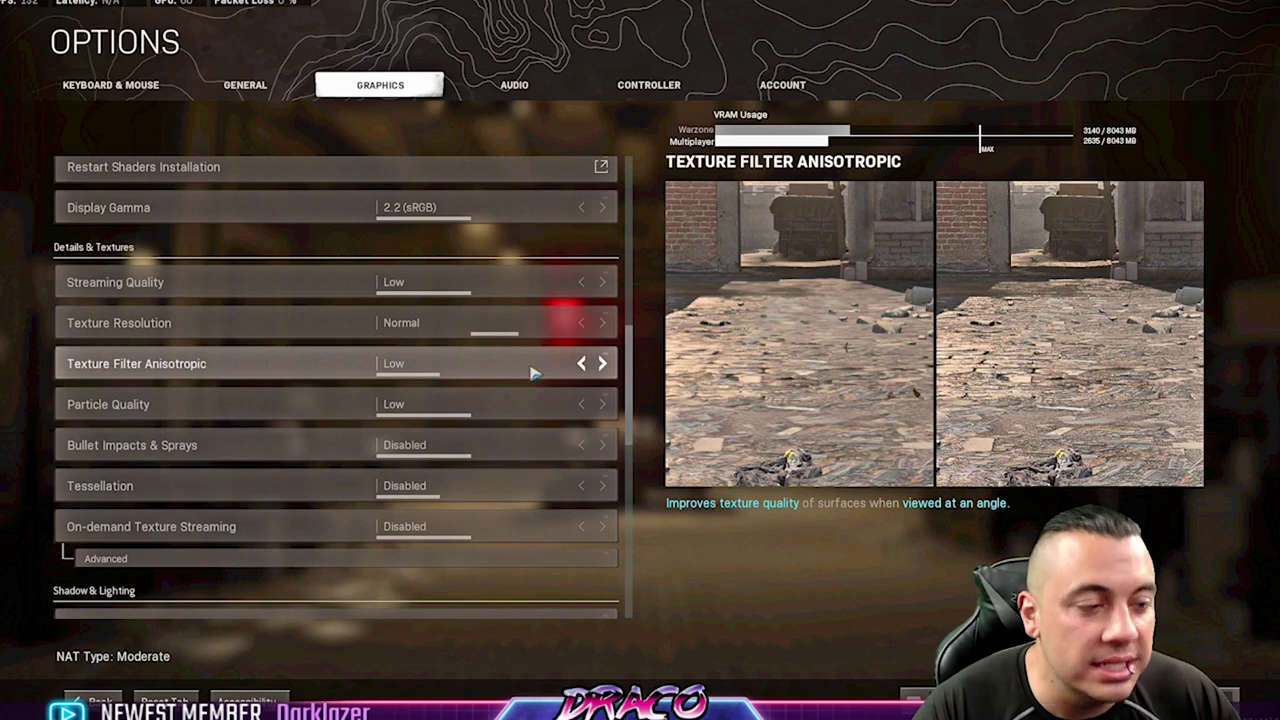
scroll(546, 376, "down", 1)
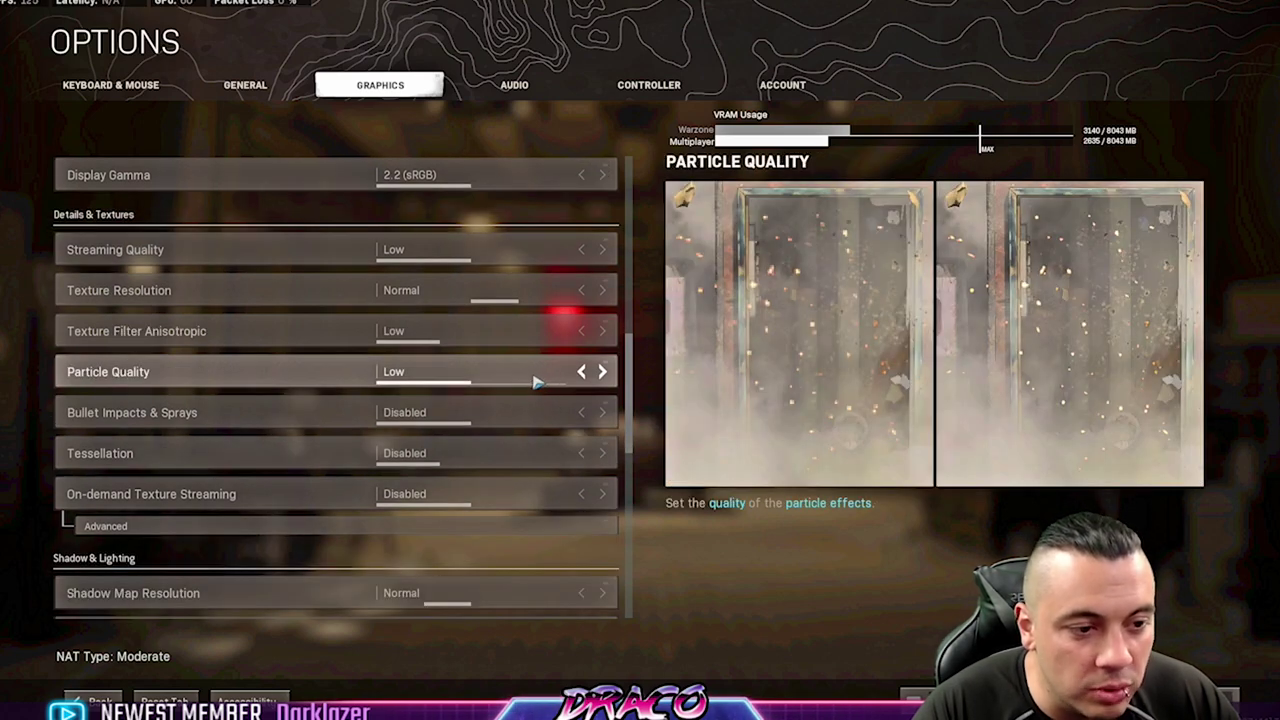
scroll(535, 379, "down", 1)
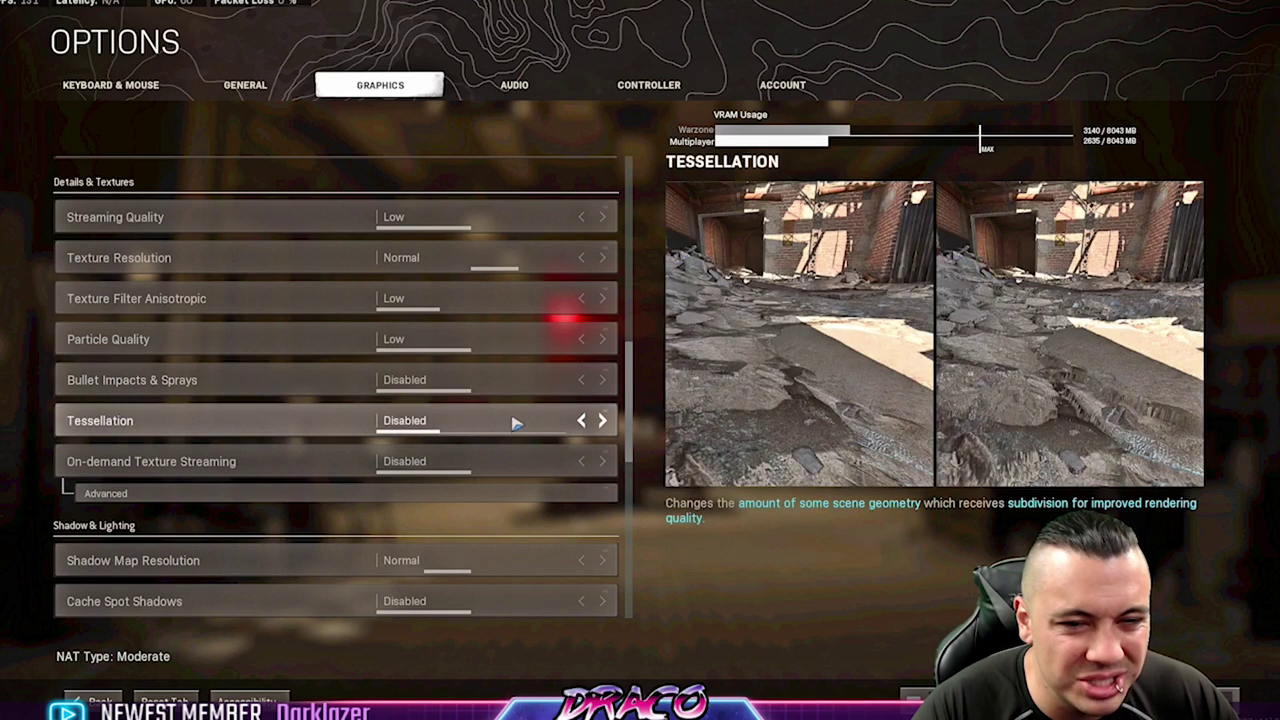
scroll(511, 422, "down", 1)
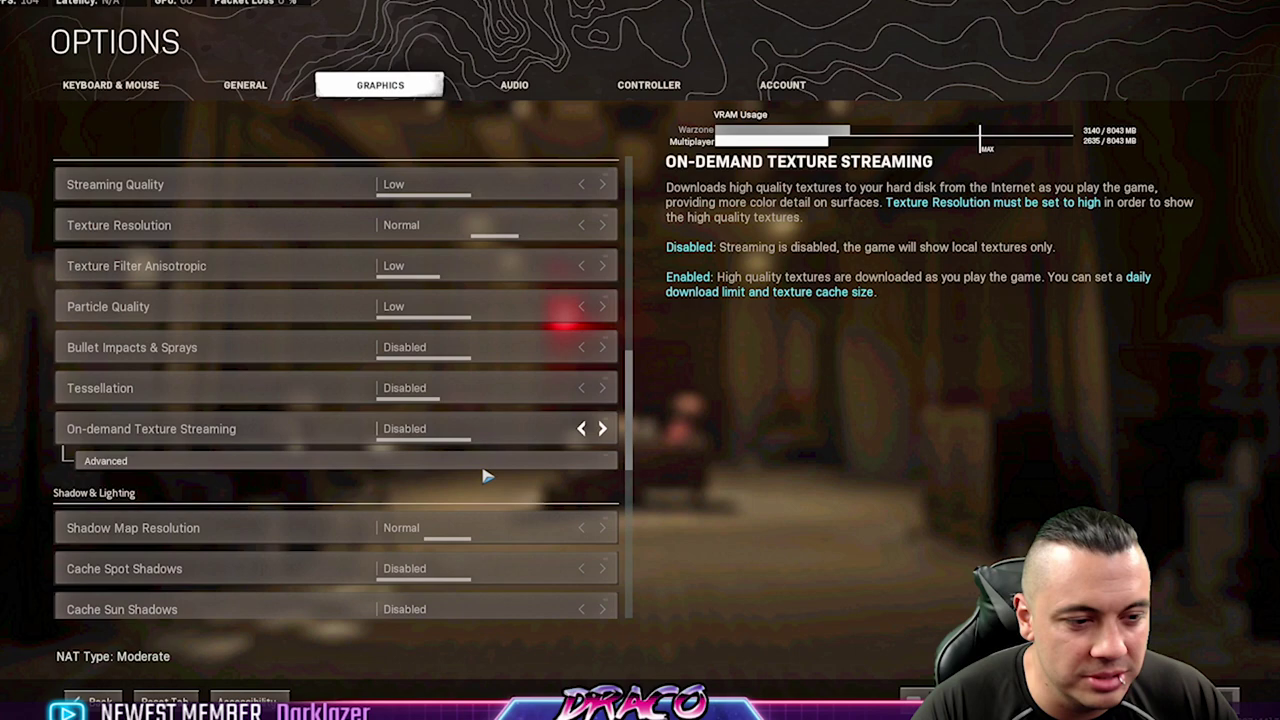
left_click(491, 460)
scroll(488, 455, "down", 1)
left_click(419, 557)
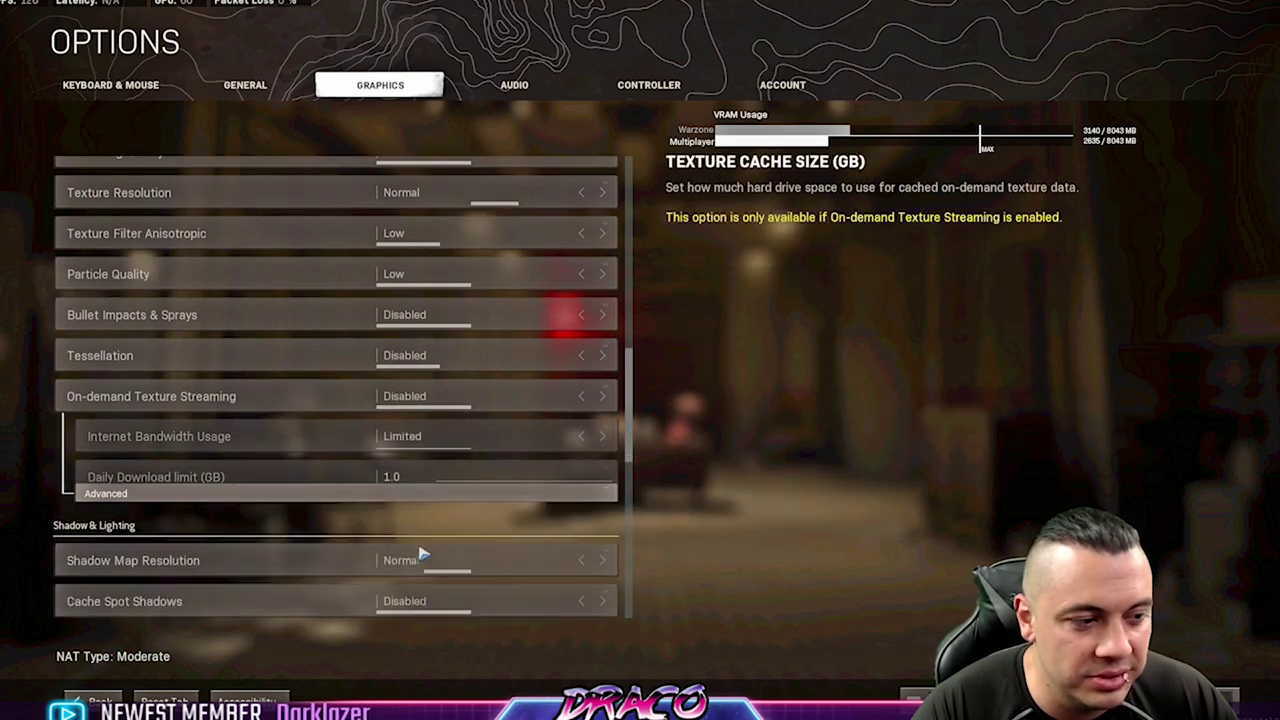
scroll(453, 424, "down", 1)
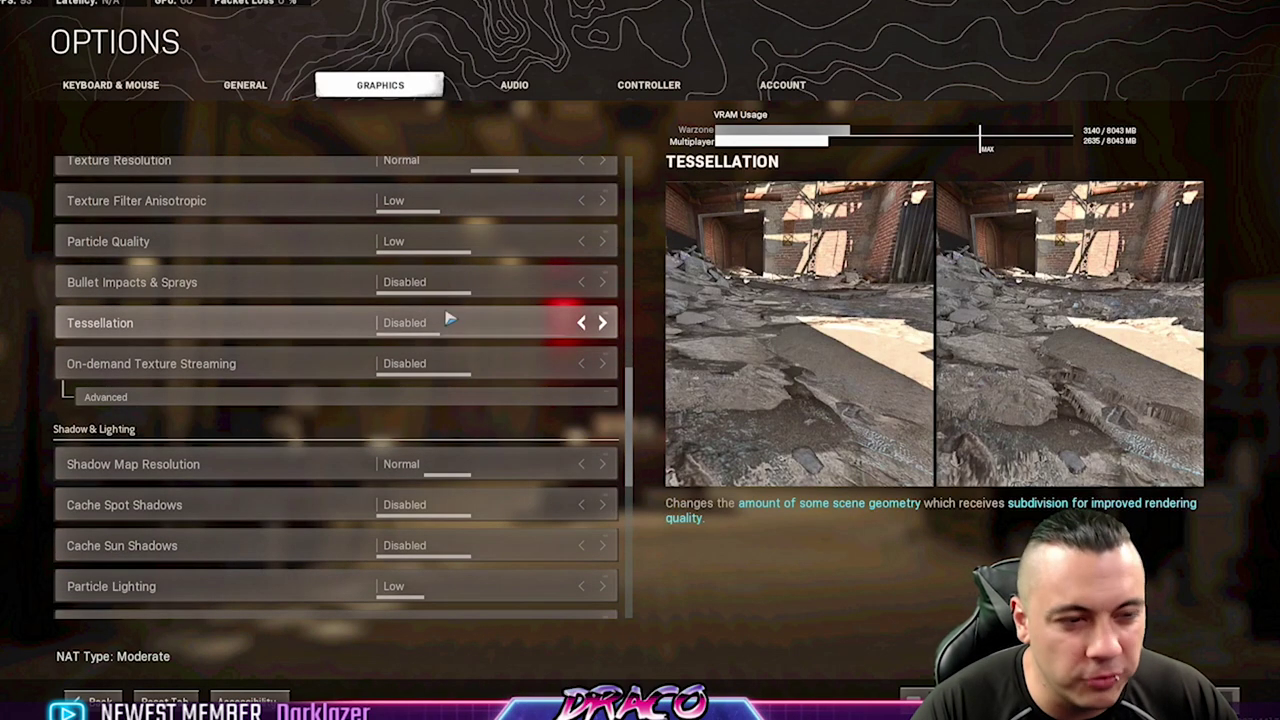
scroll(478, 385, "down", 1)
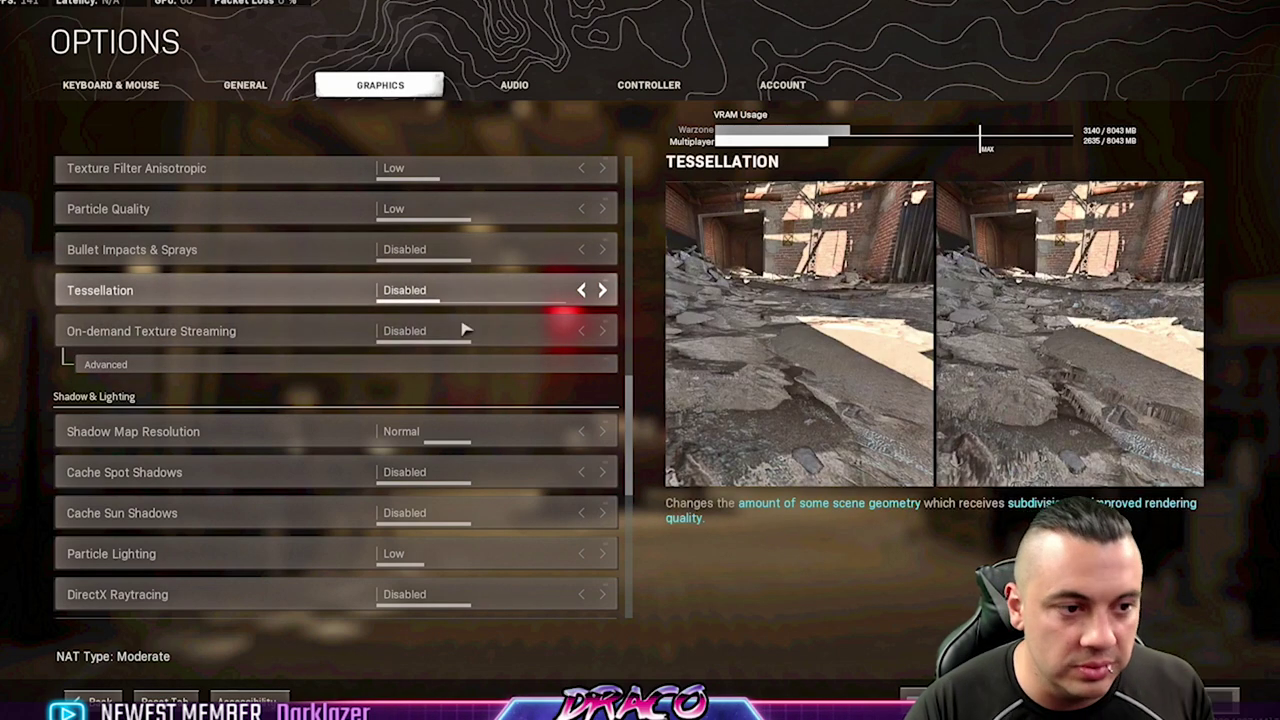
scroll(430, 380, "down", 1)
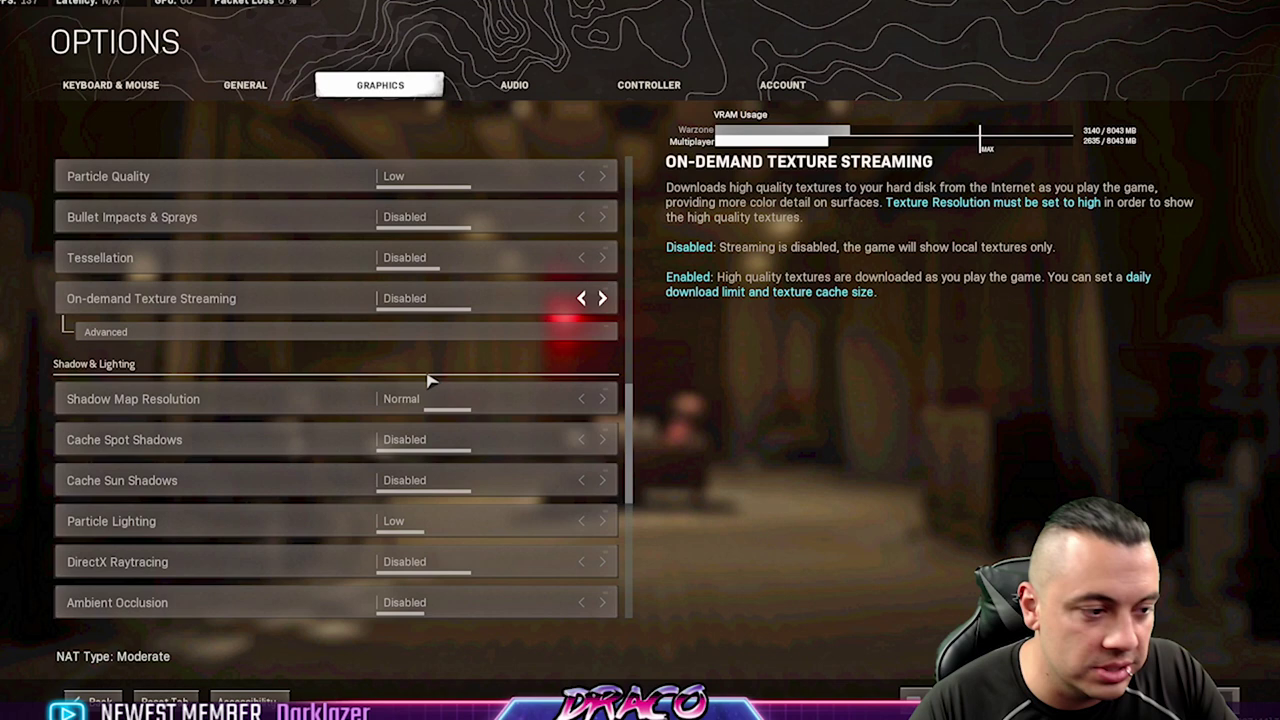
scroll(430, 380, "down", 2)
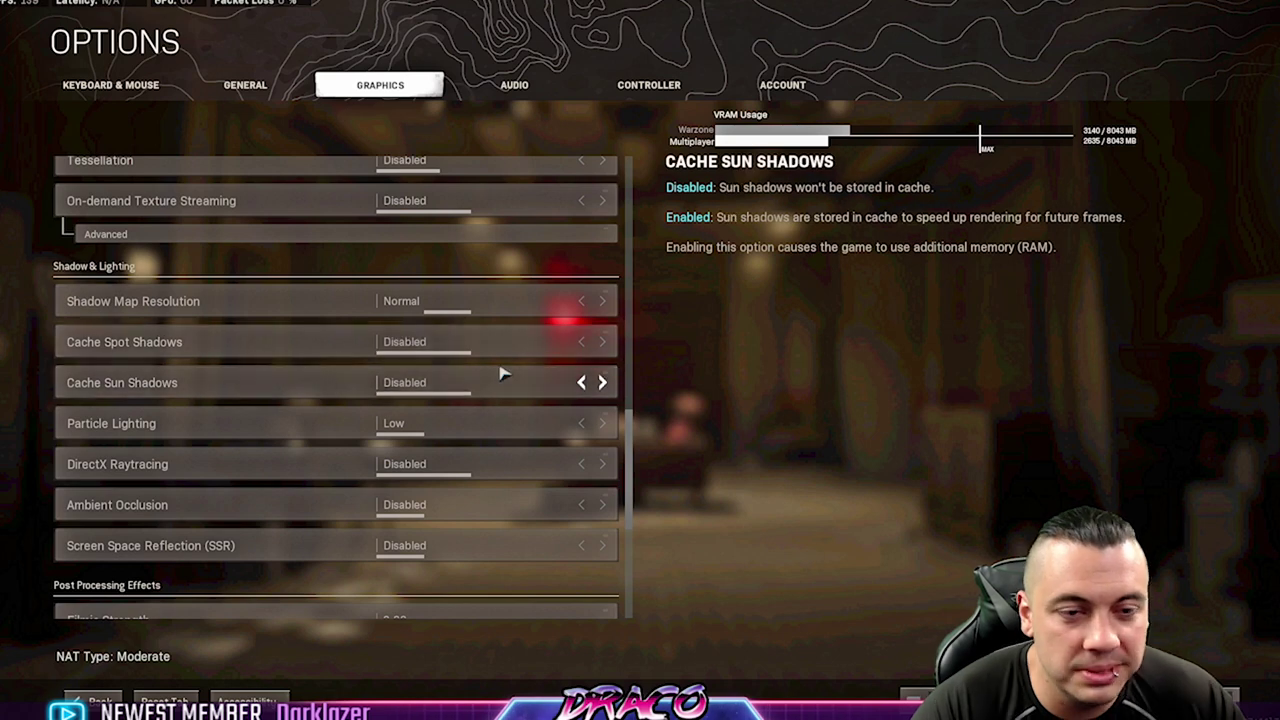
scroll(505, 384, "down", 1)
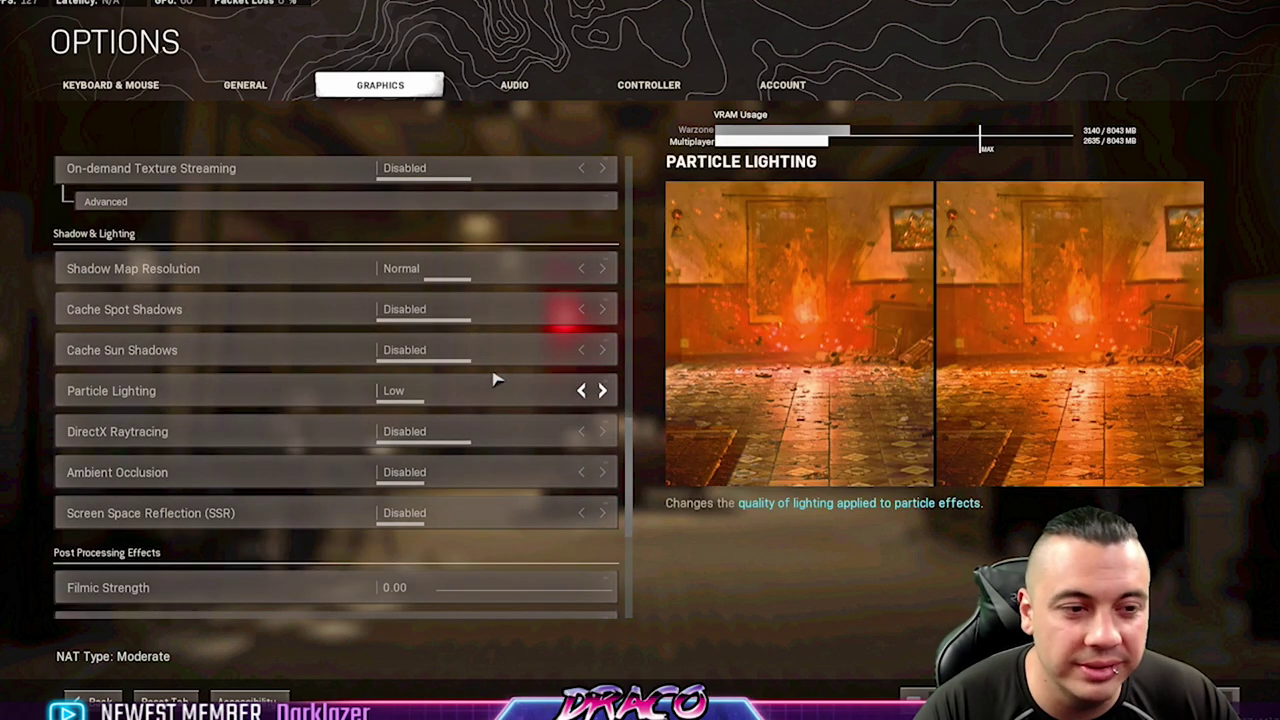
scroll(490, 380, "down", 2)
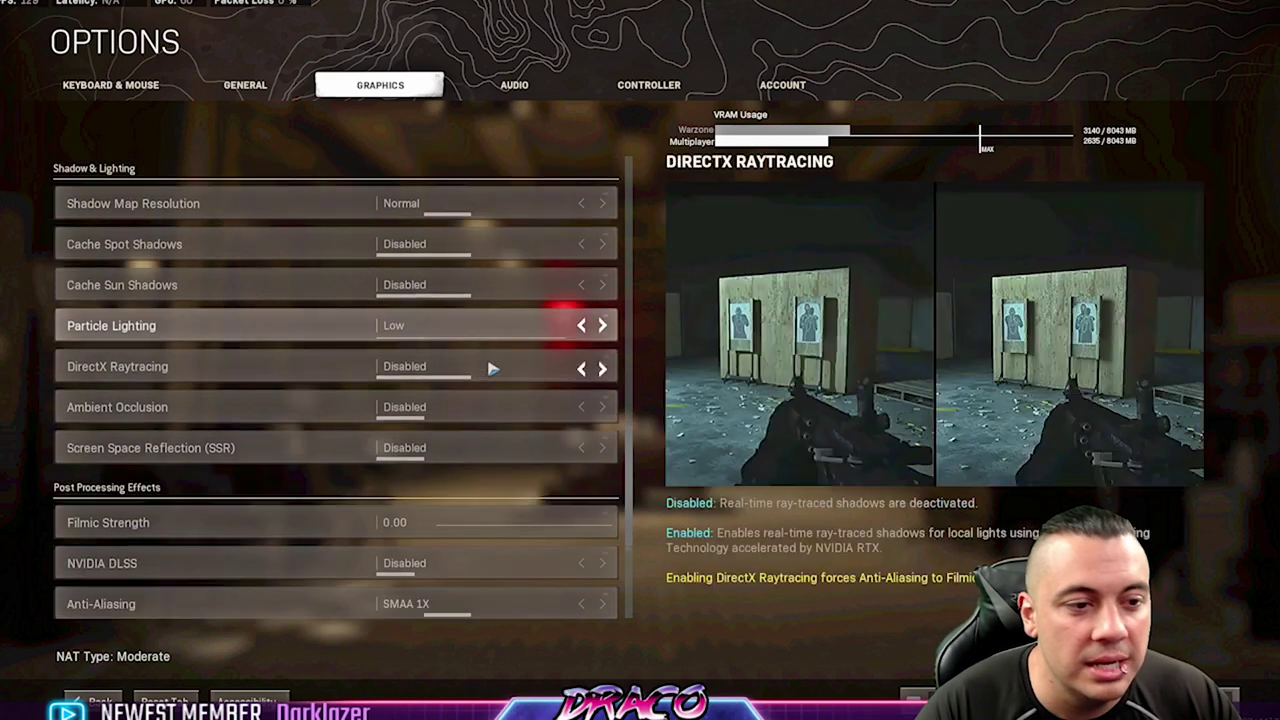
scroll(491, 343, "down", 1)
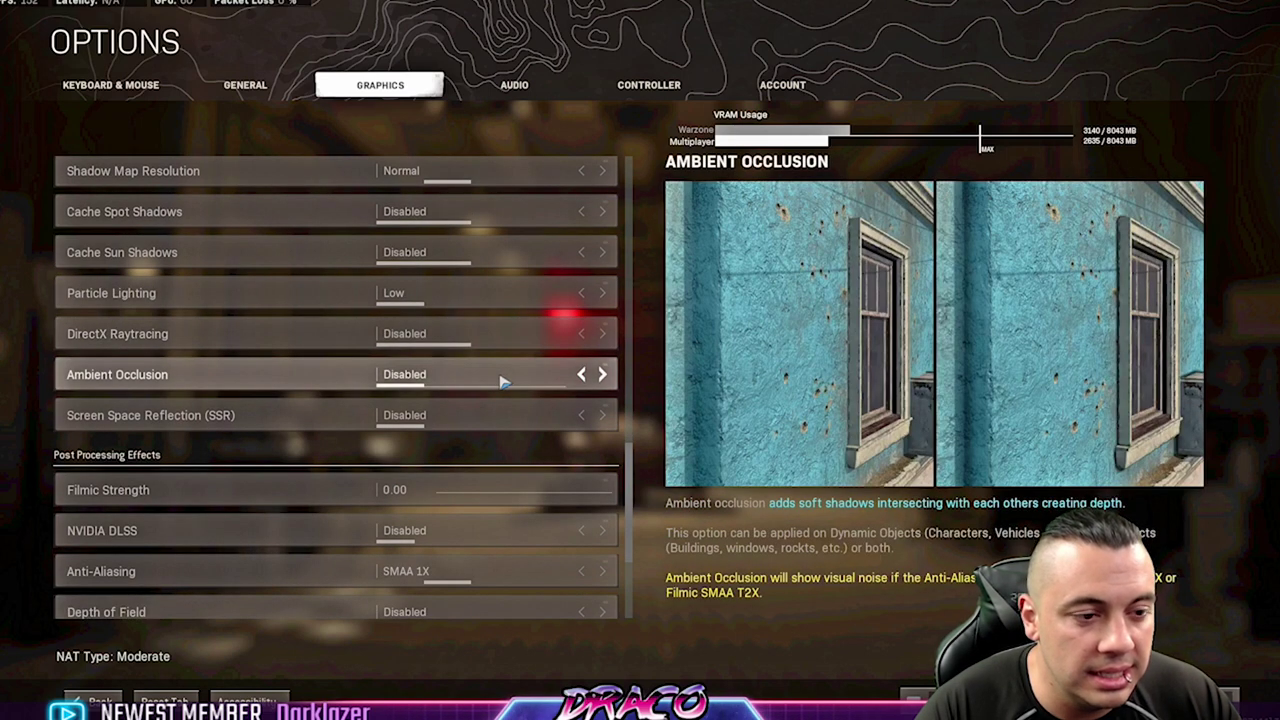
scroll(503, 378, "down", 2)
scroll(478, 358, "down", 2)
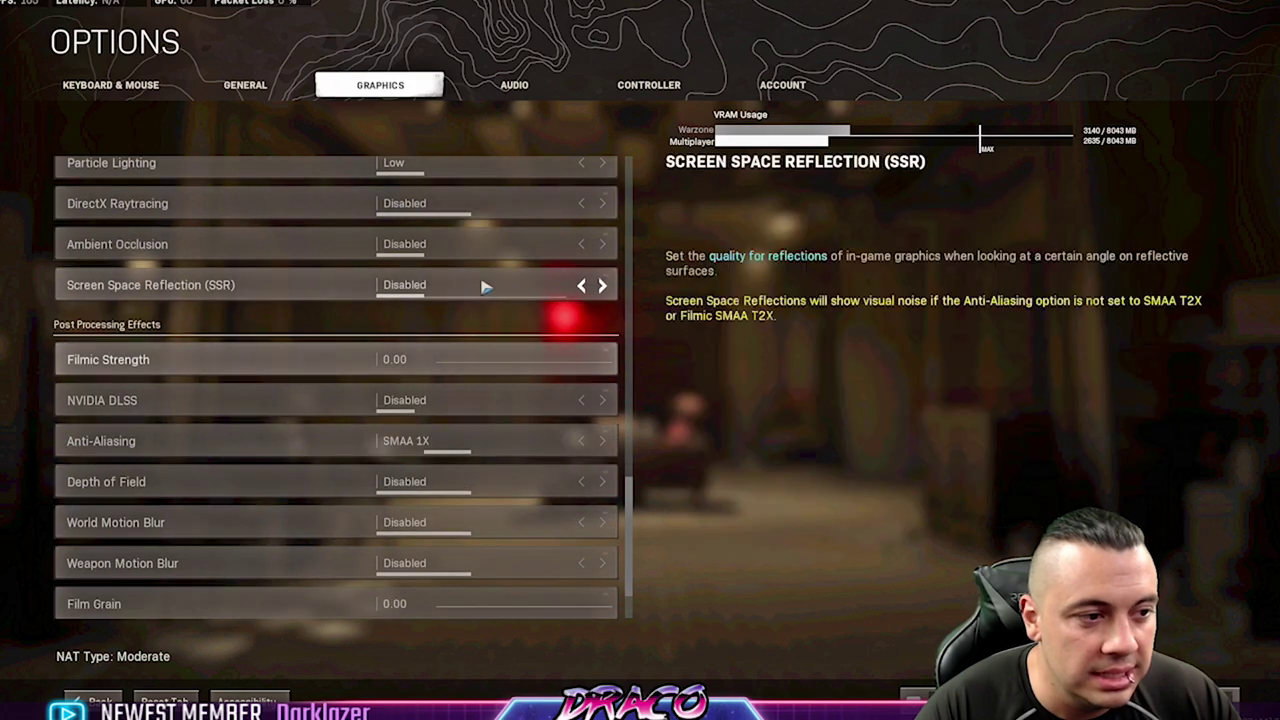
scroll(478, 358, "down", 1)
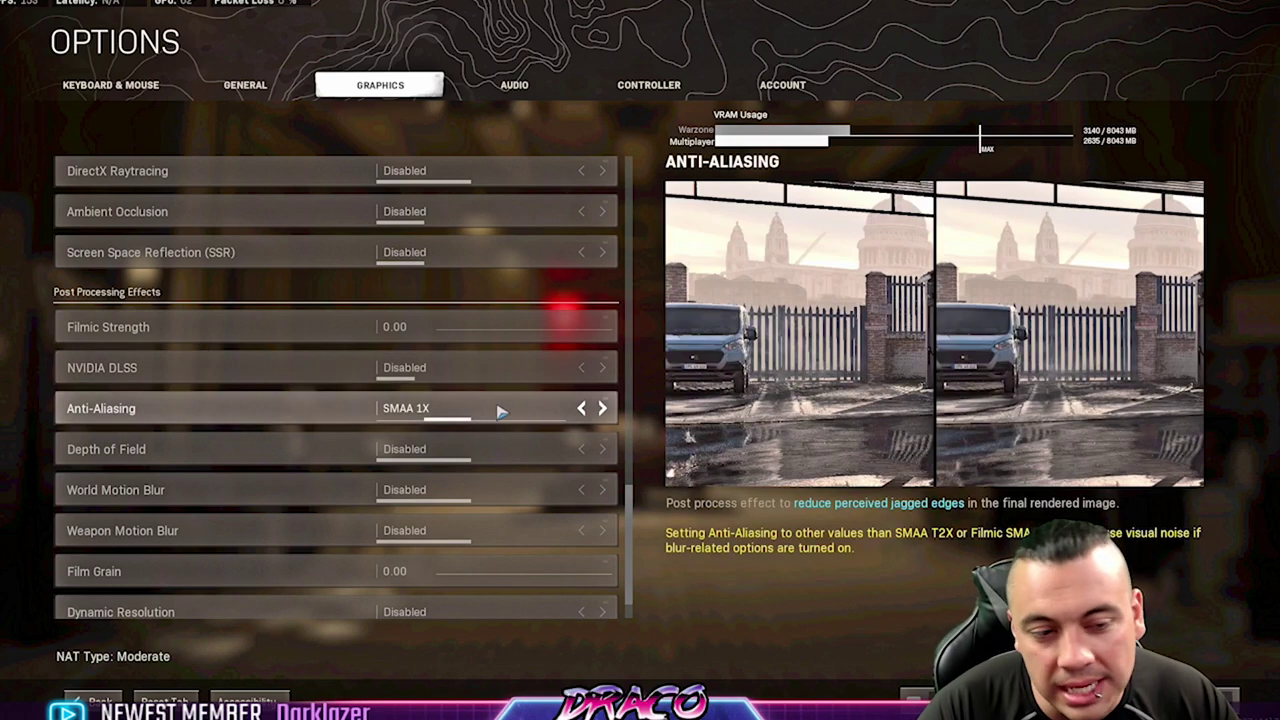
scroll(505, 449, "down", 1)
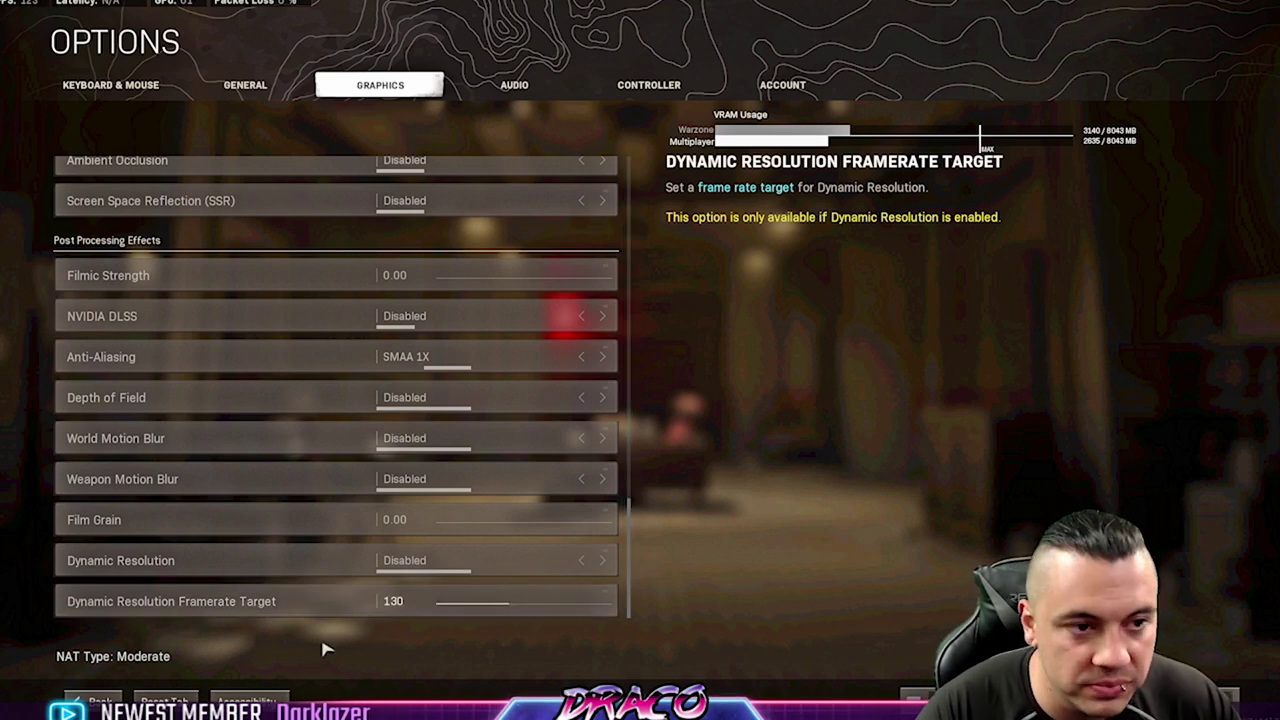
scroll(572, 360, "up", 5)
Step: Open the Call of Duty Modern Warfare folder in Documents, then its players folder
scroll(572, 360, "up", 10)
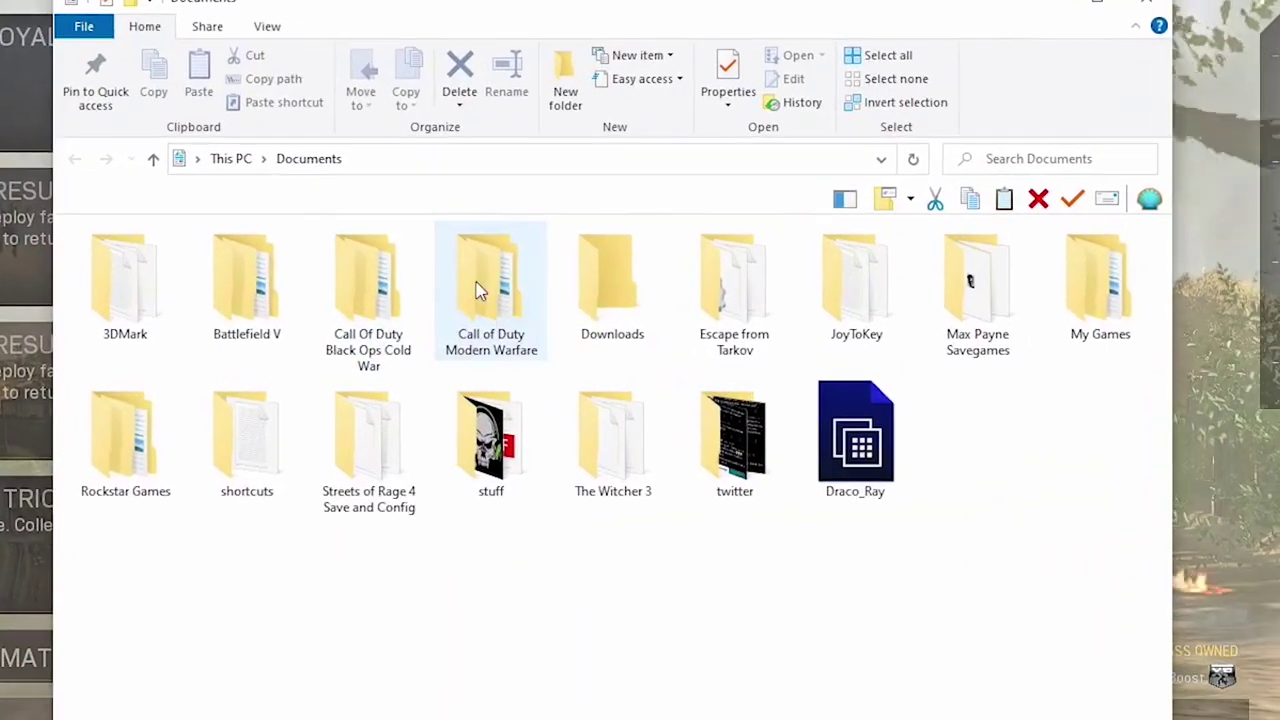
double_click(478, 290)
double_click(143, 282)
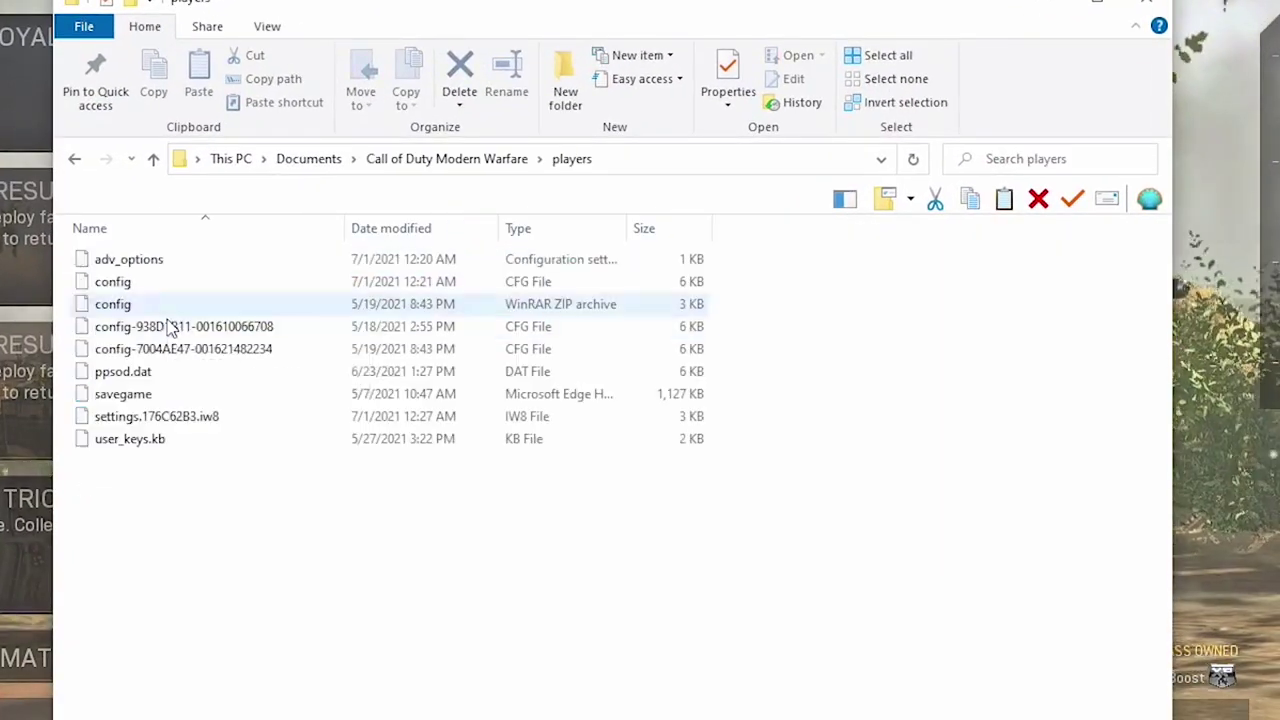
Step: Open adv_options in Notepad and inspect the VideoMemoryScale = 0.85 line
right_click(160, 263)
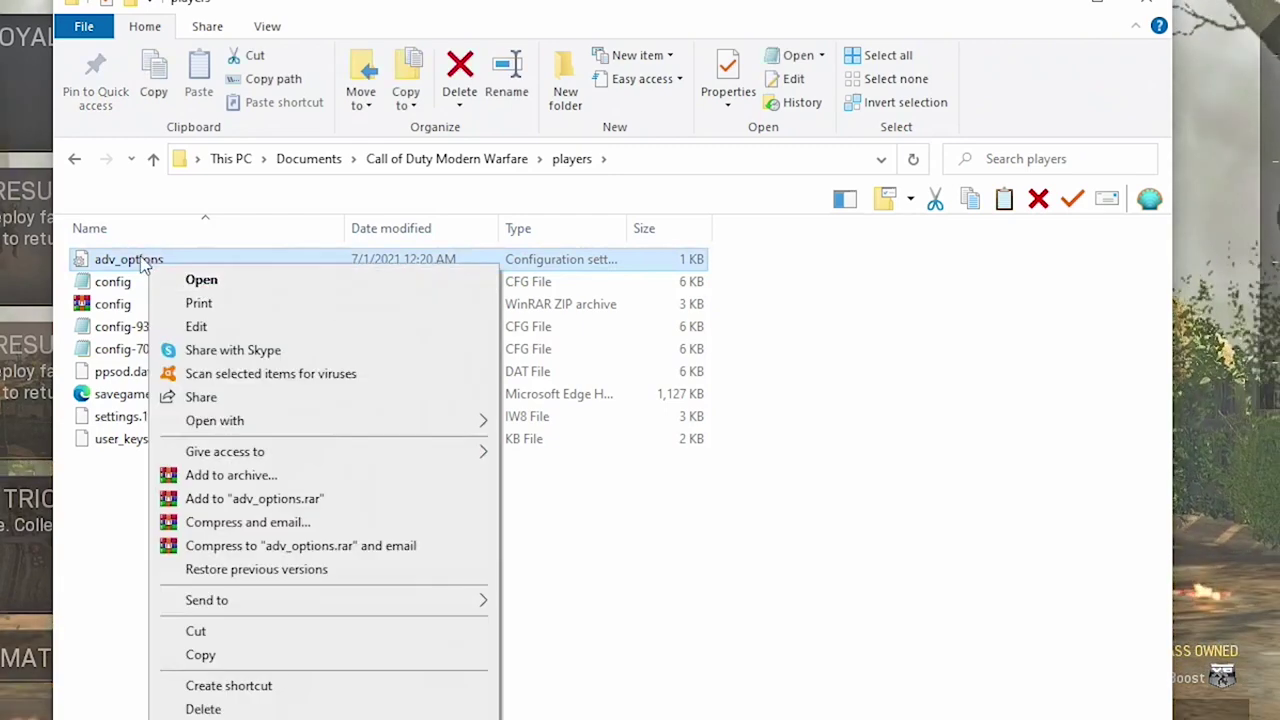
left_click(203, 277)
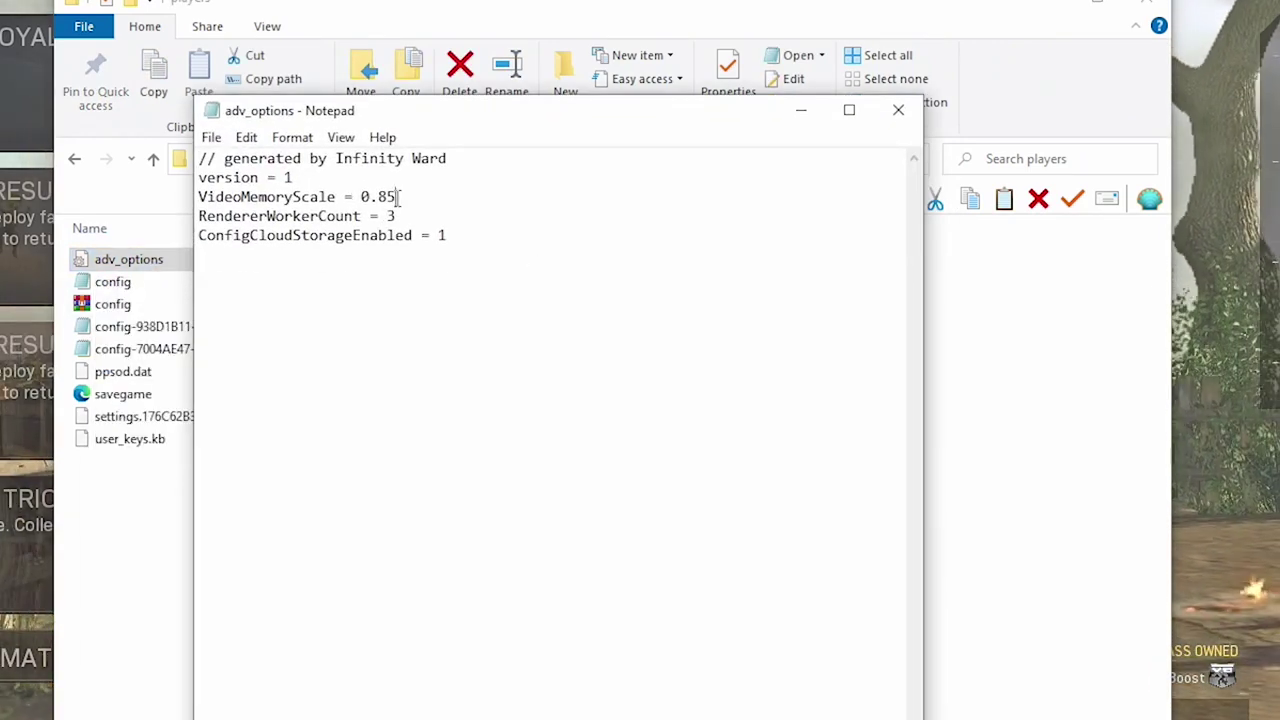
left_click_drag(398, 197, 193, 197)
left_click(401, 197)
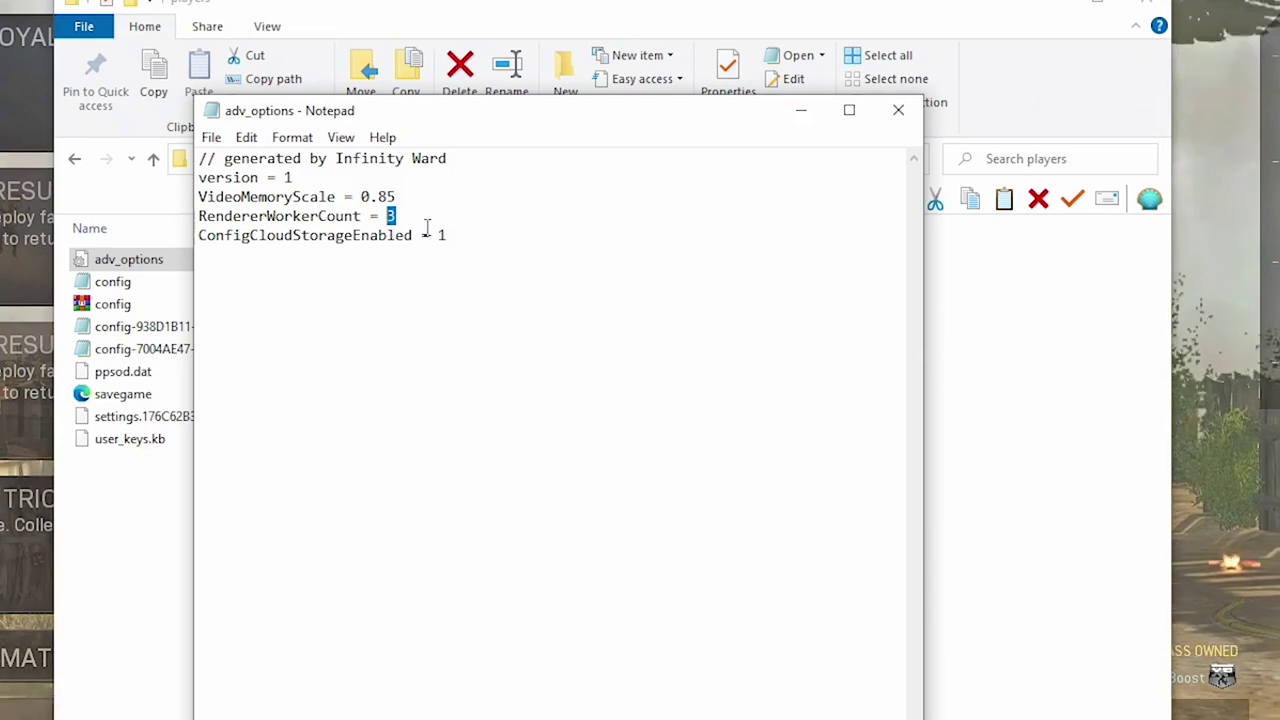
Step: Select the value 3 after RendererWorkerCount
double_click(392, 215)
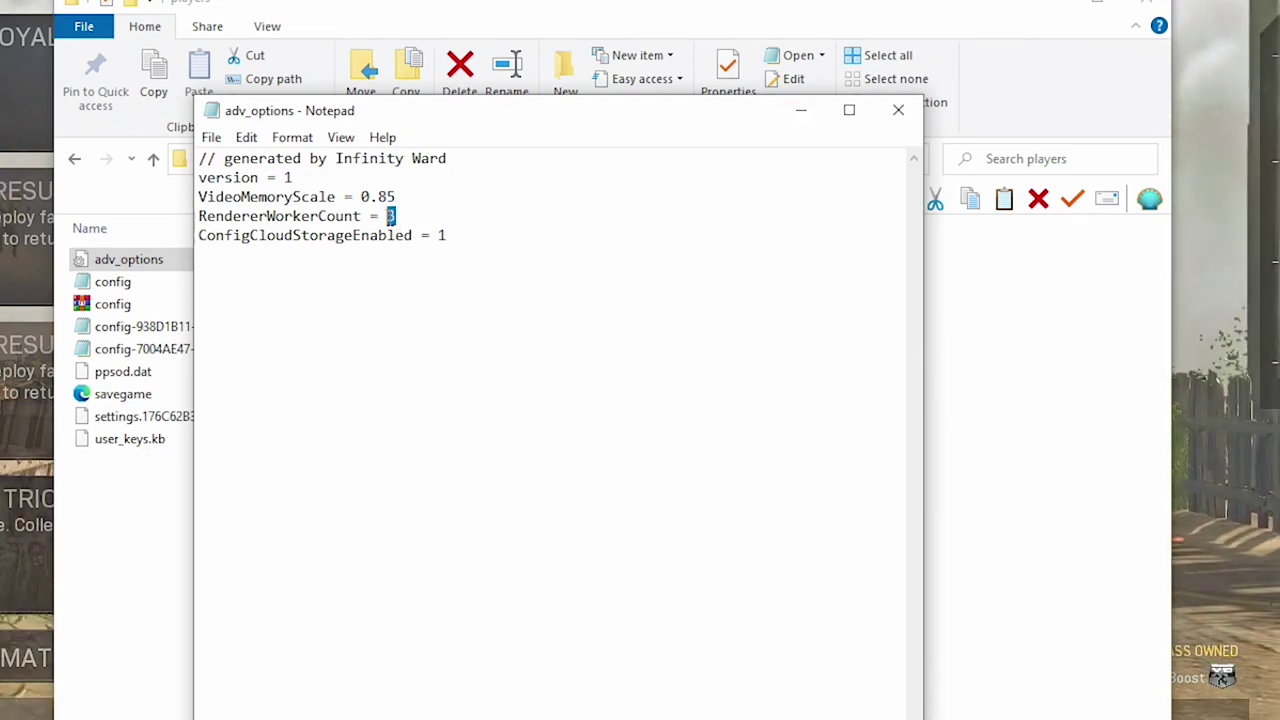
left_click(398, 215)
double_click(392, 215)
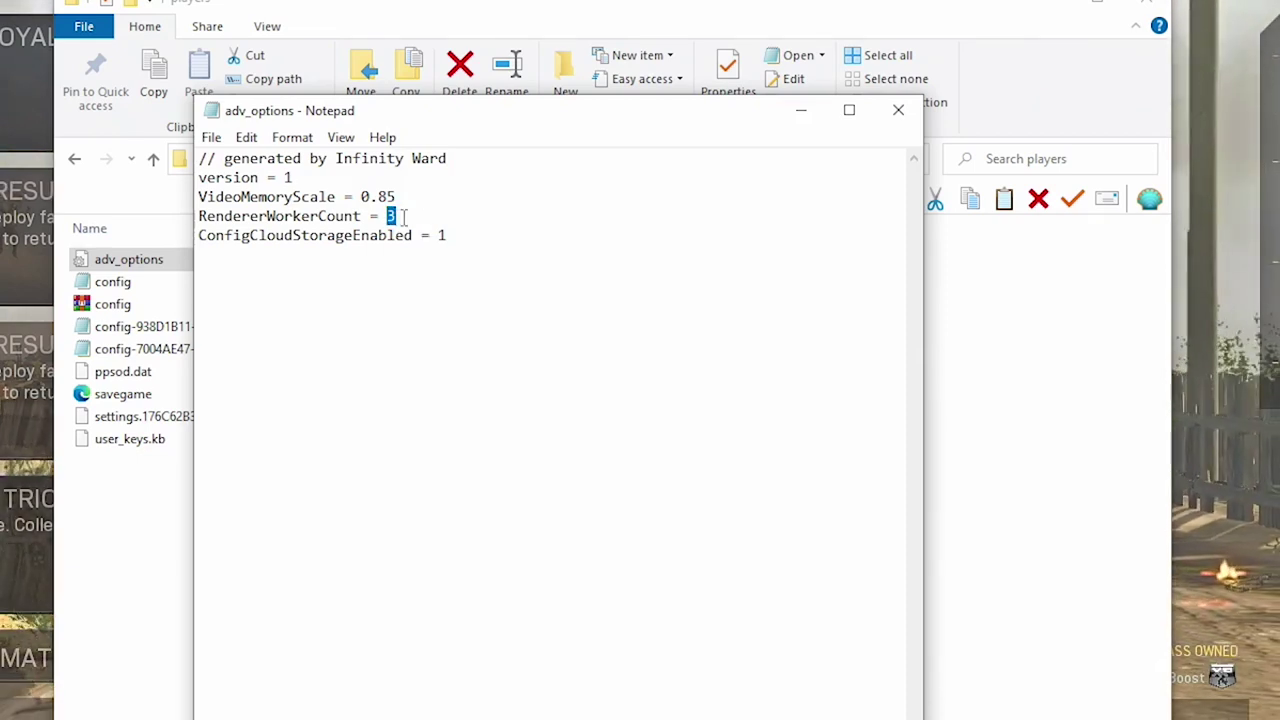
left_click(398, 216)
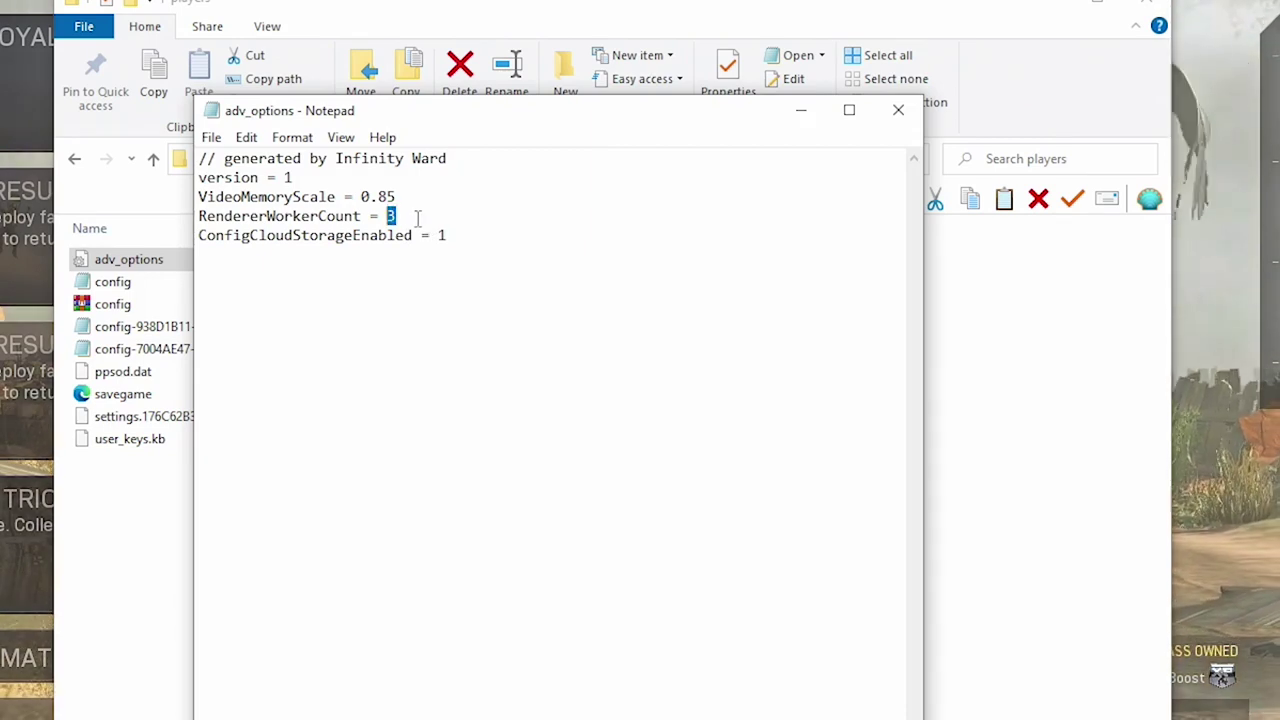
left_click(418, 218)
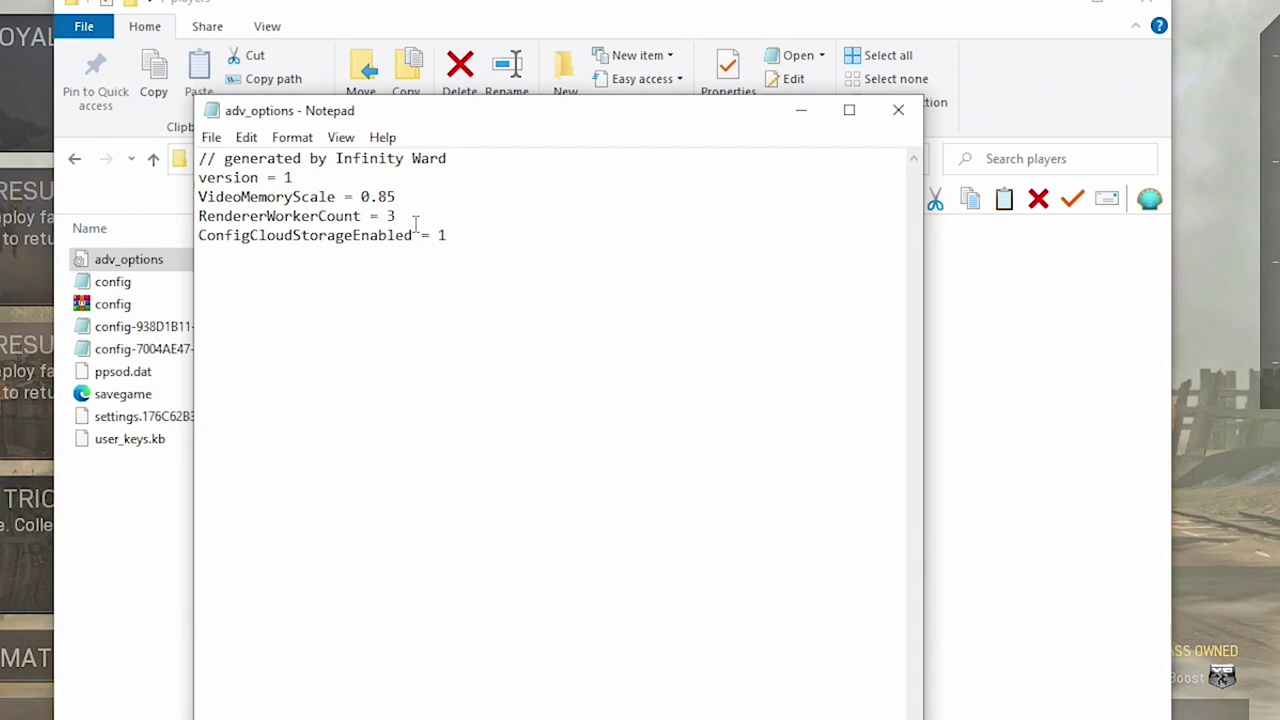
double_click(392, 216)
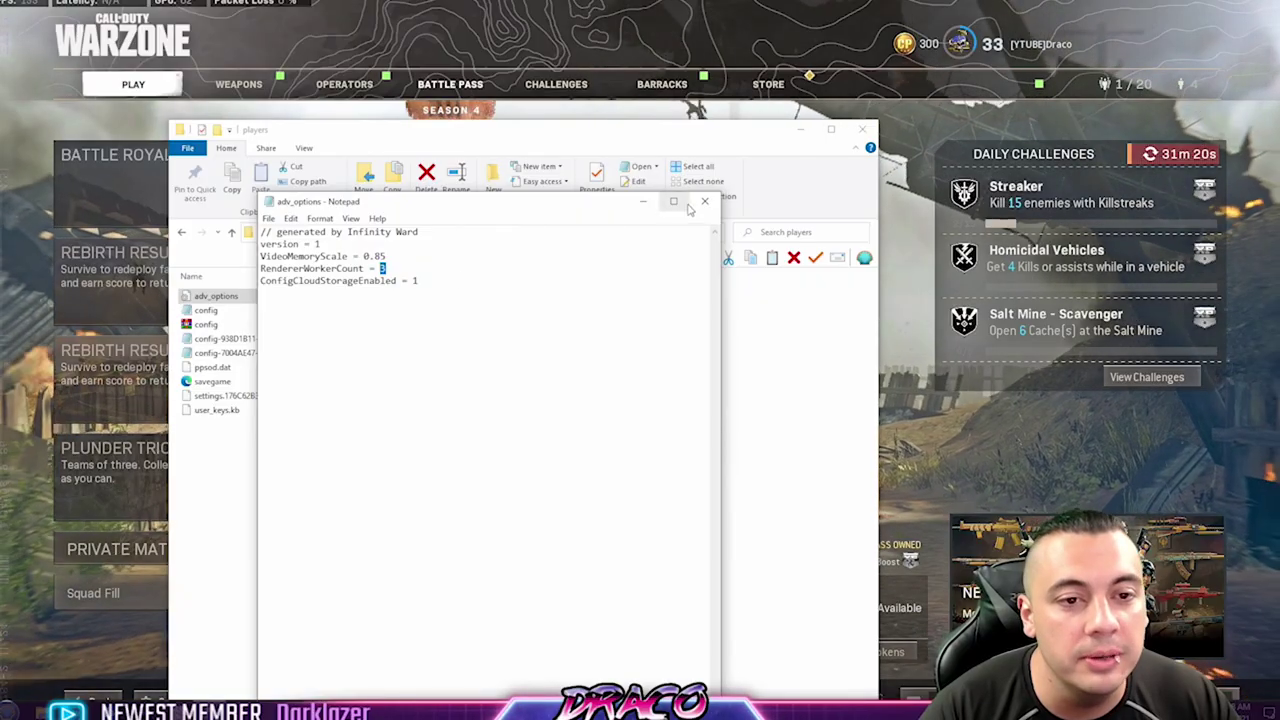
Step: Close Notepad and Explorer, then show General options with Field of View's advanced settings expanded
left_click(704, 201)
left_click(862, 129)
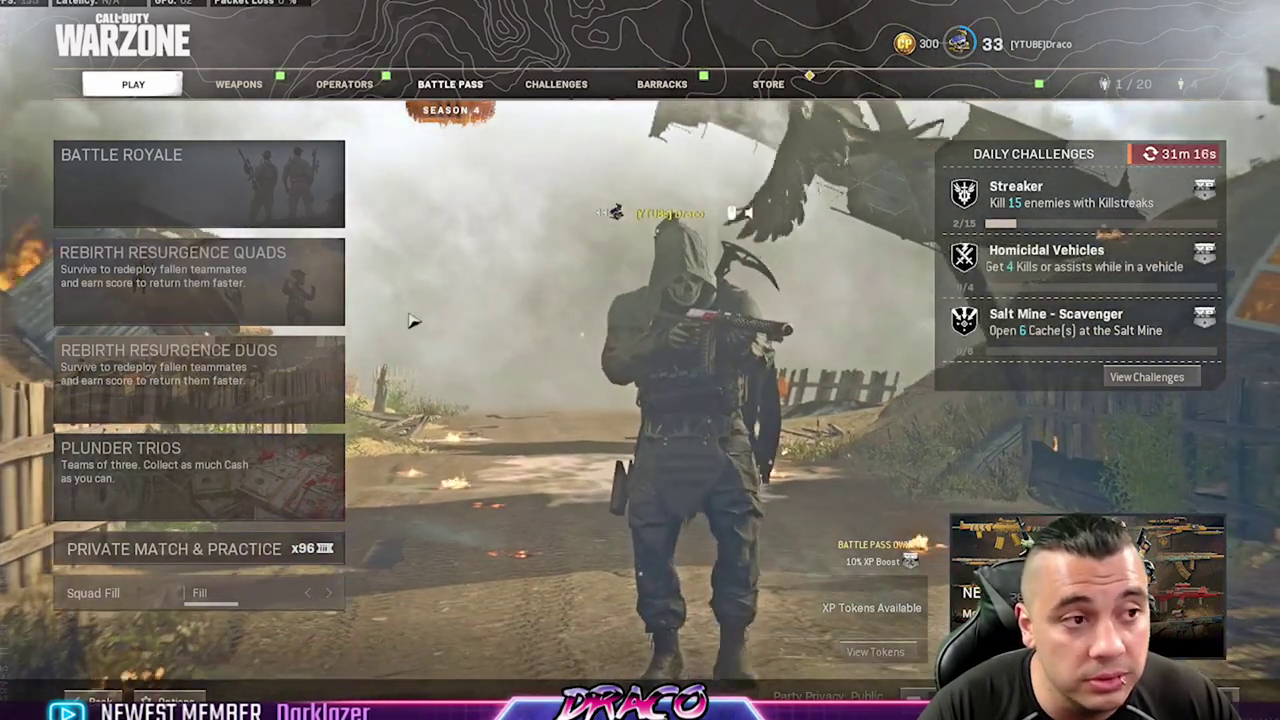
left_click(239, 84)
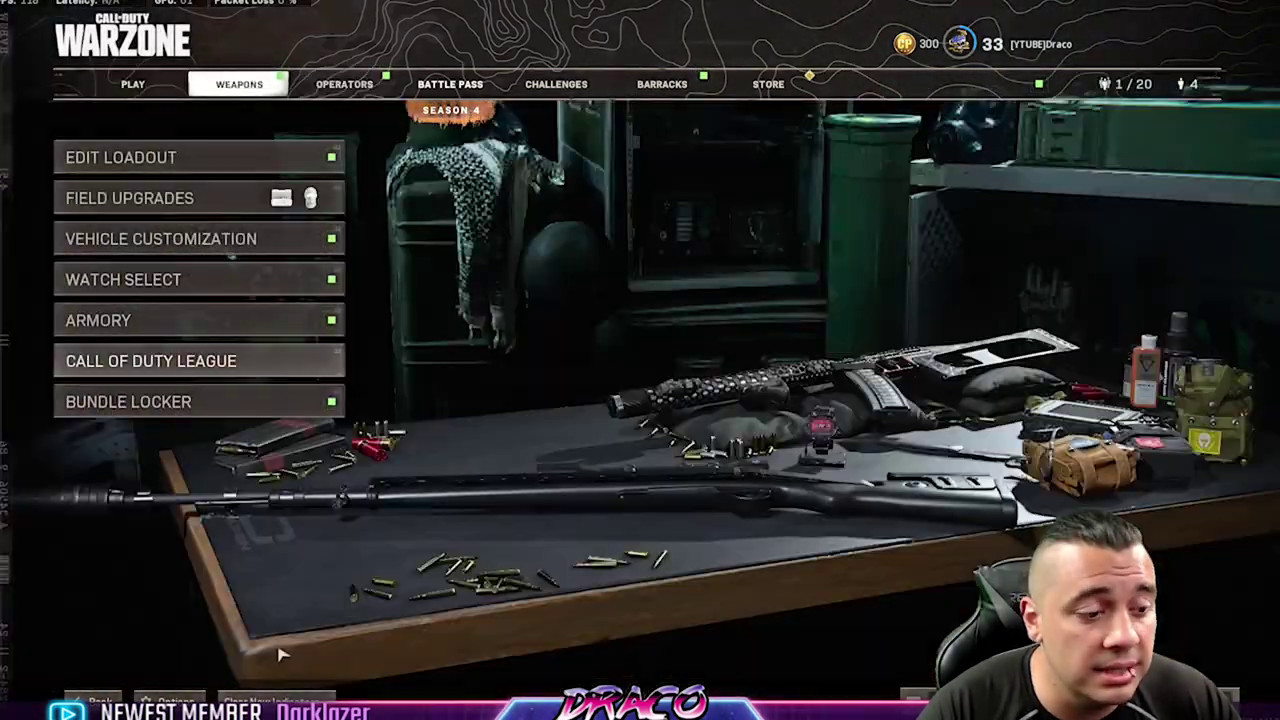
left_click(170, 700)
left_click(245, 87)
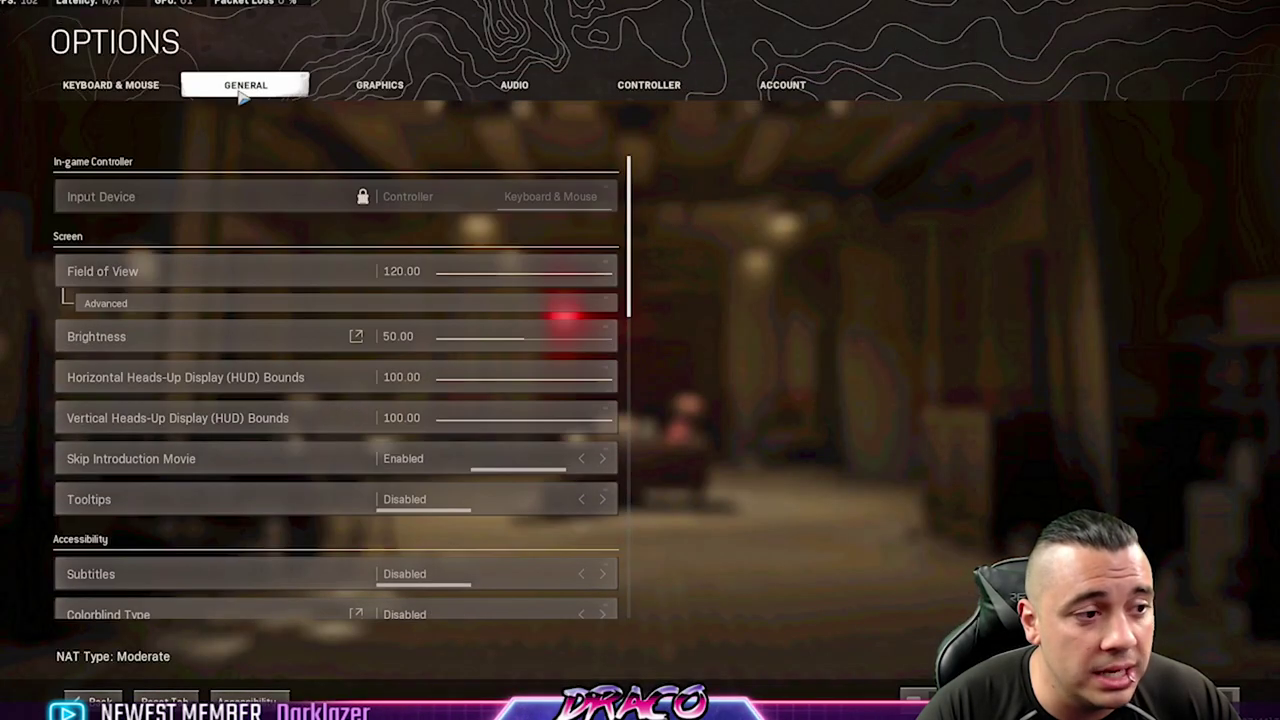
left_click(486, 303)
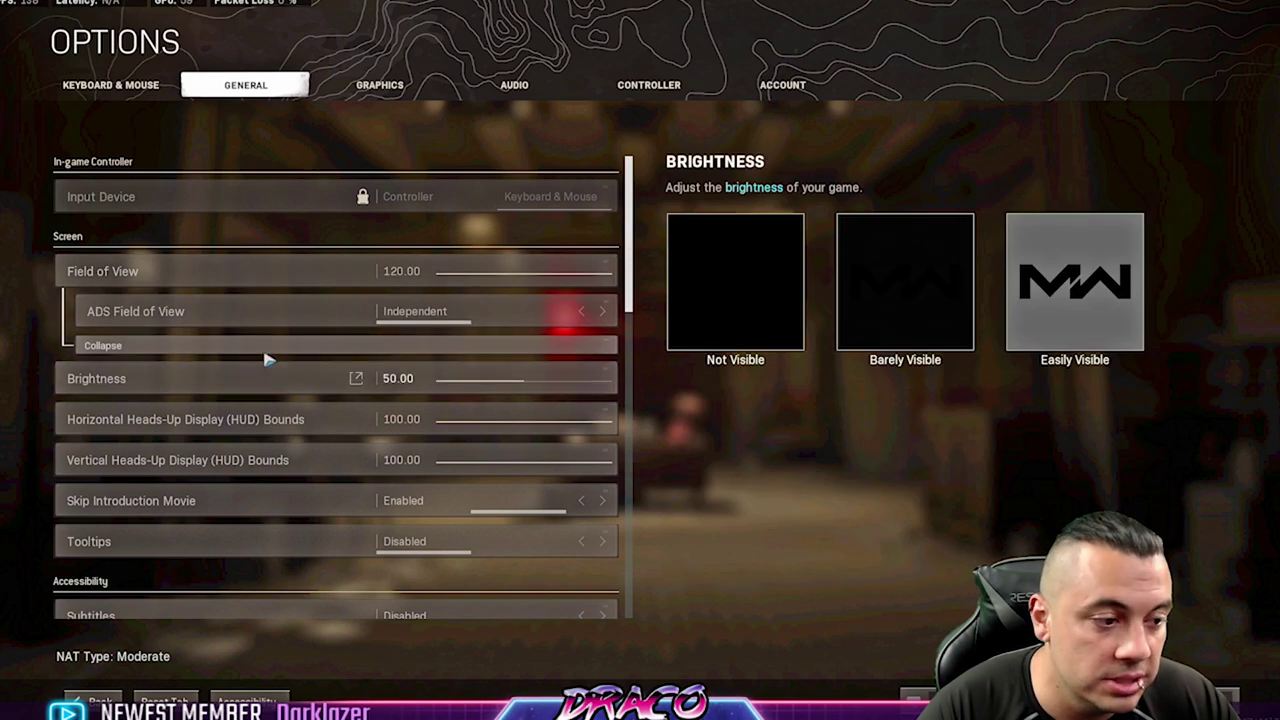
Step: Expand On-demand Texture Streaming's advanced settings and look through the HUD and Telemetry options
scroll(300, 440, "down", 5)
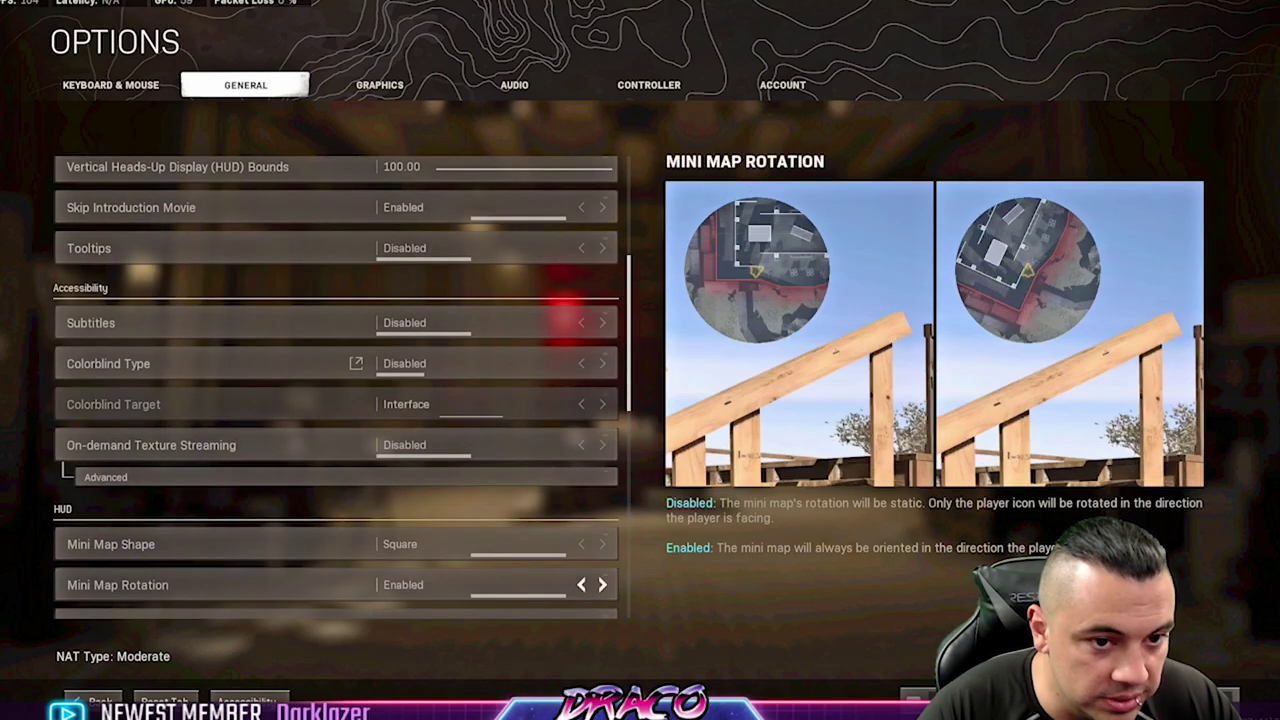
left_click(262, 477)
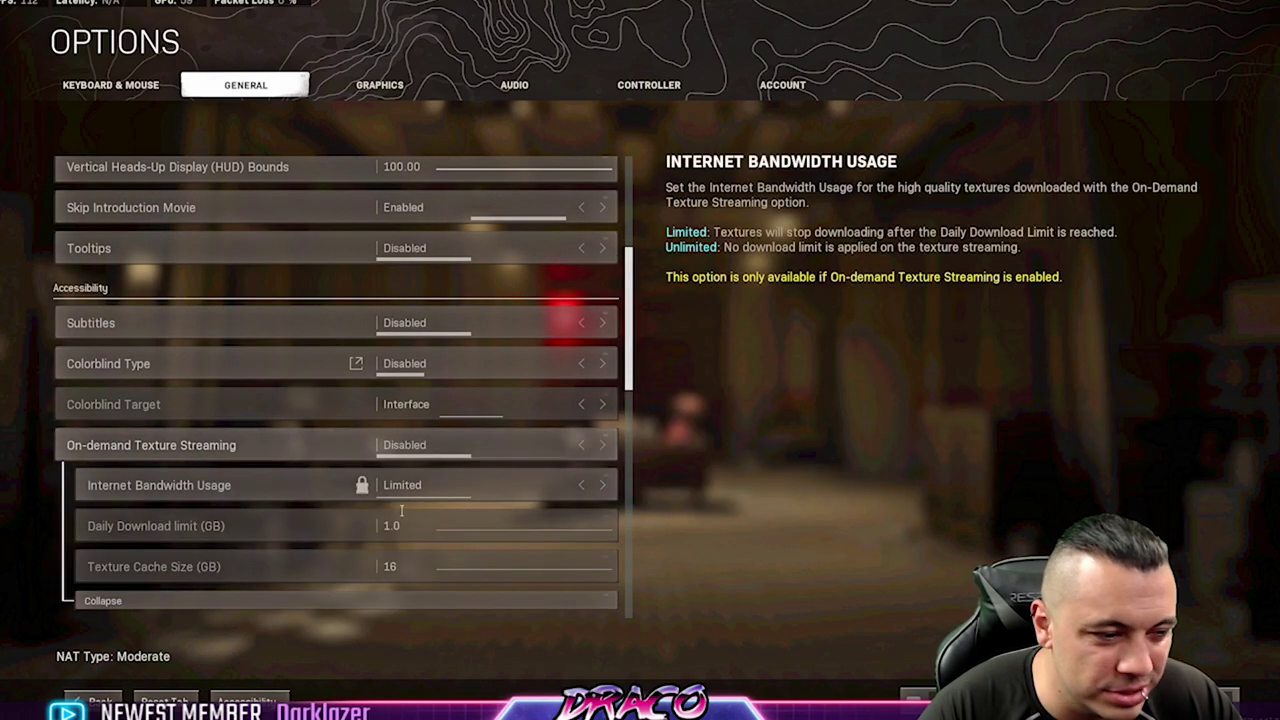
scroll(370, 505, "down", 8)
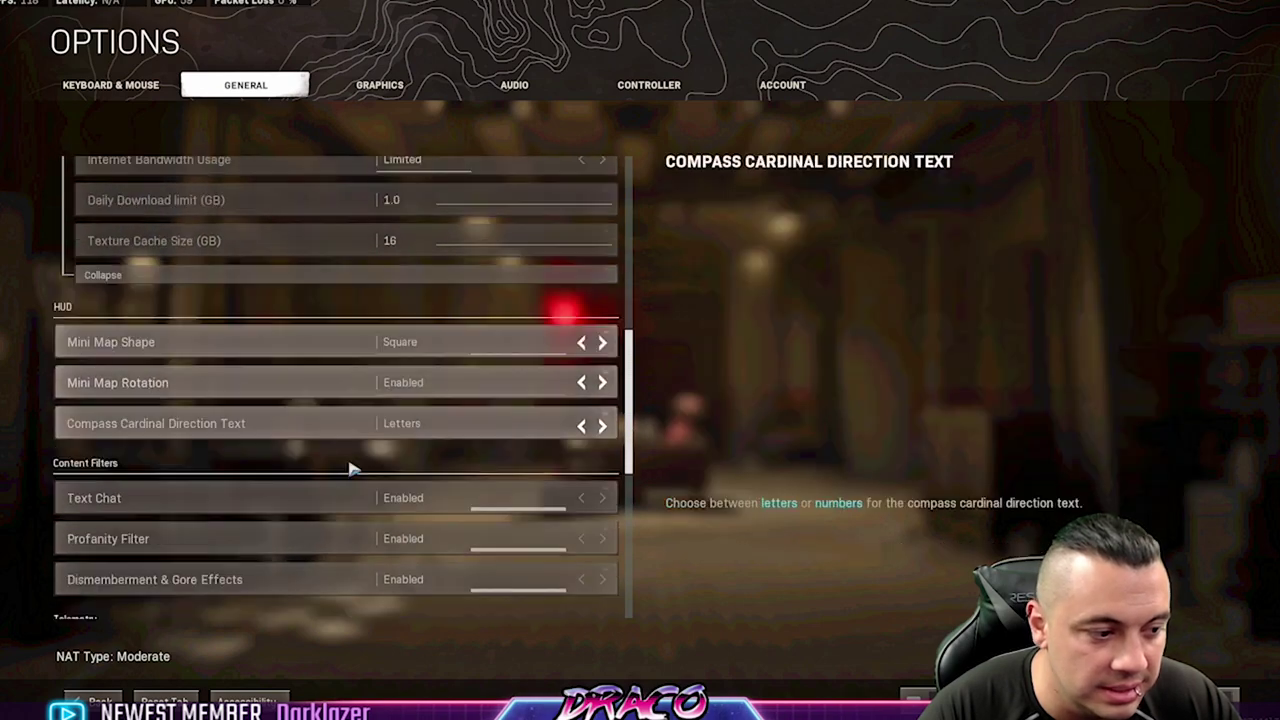
scroll(330, 490, "down", 4)
scroll(346, 349, "up", 2)
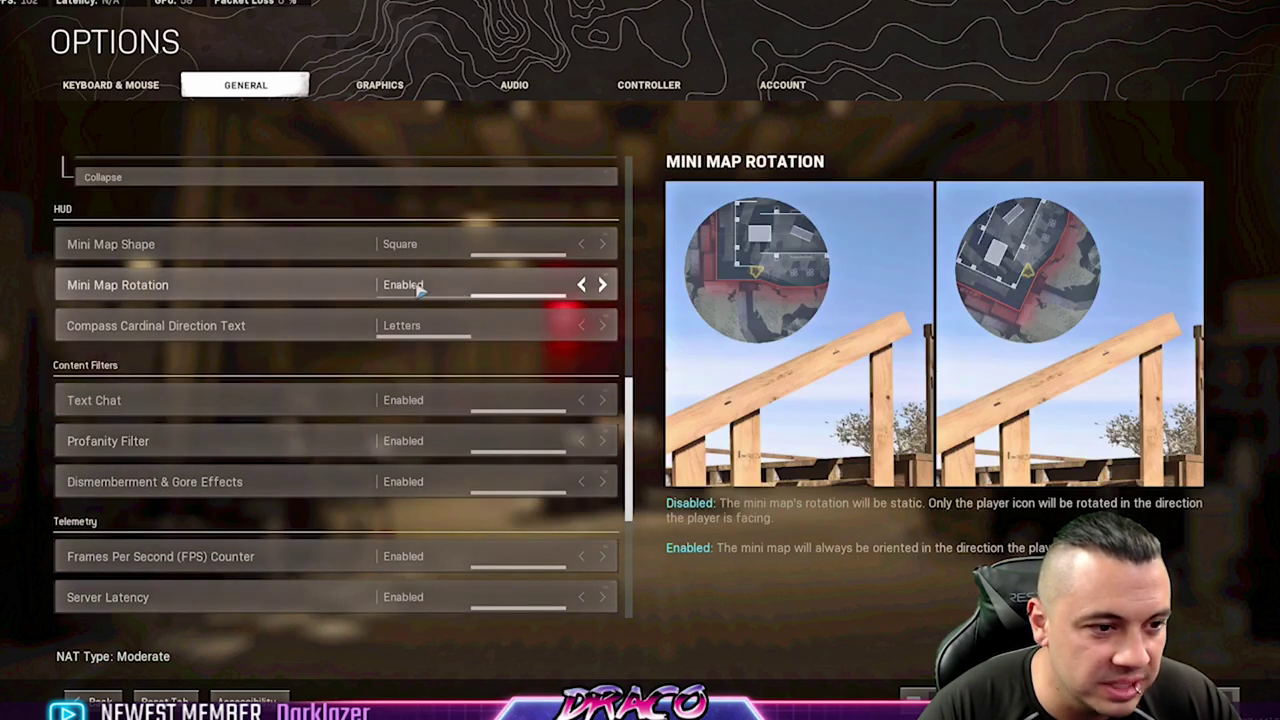
scroll(330, 330, "down", 2)
scroll(348, 440, "down", 2)
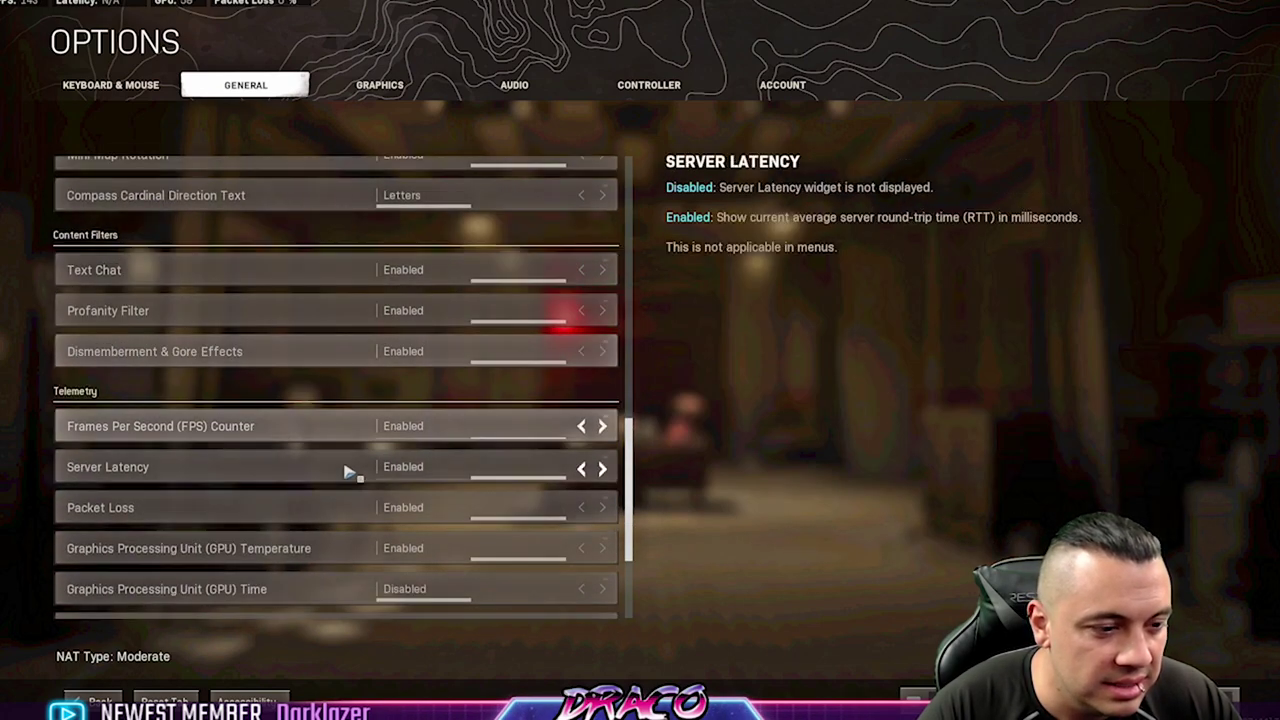
scroll(360, 480, "down", 1)
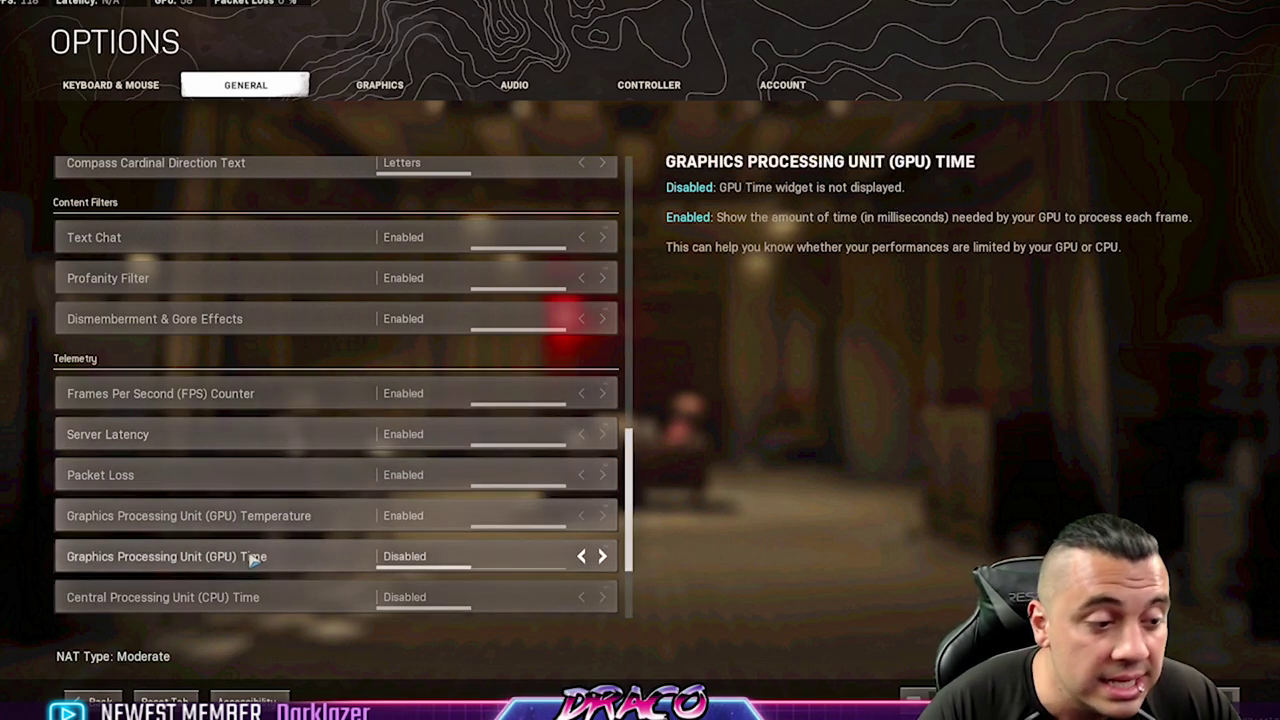
scroll(268, 405, "down", 3)
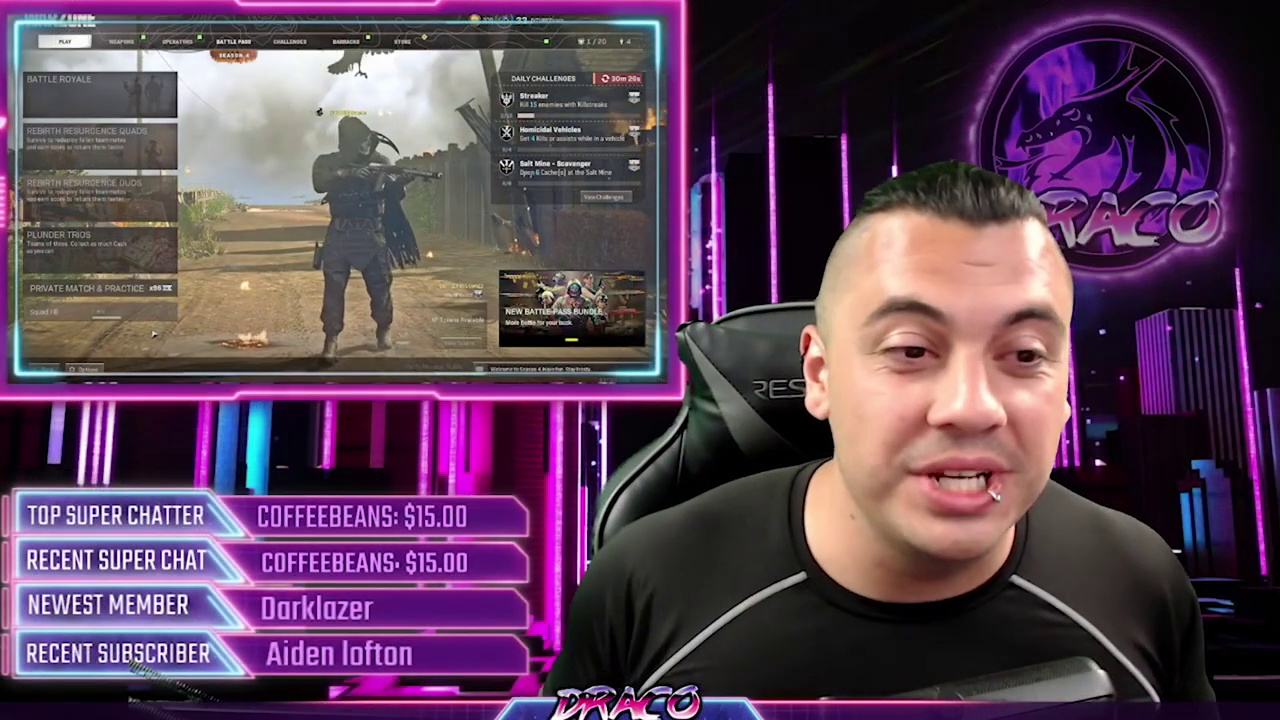